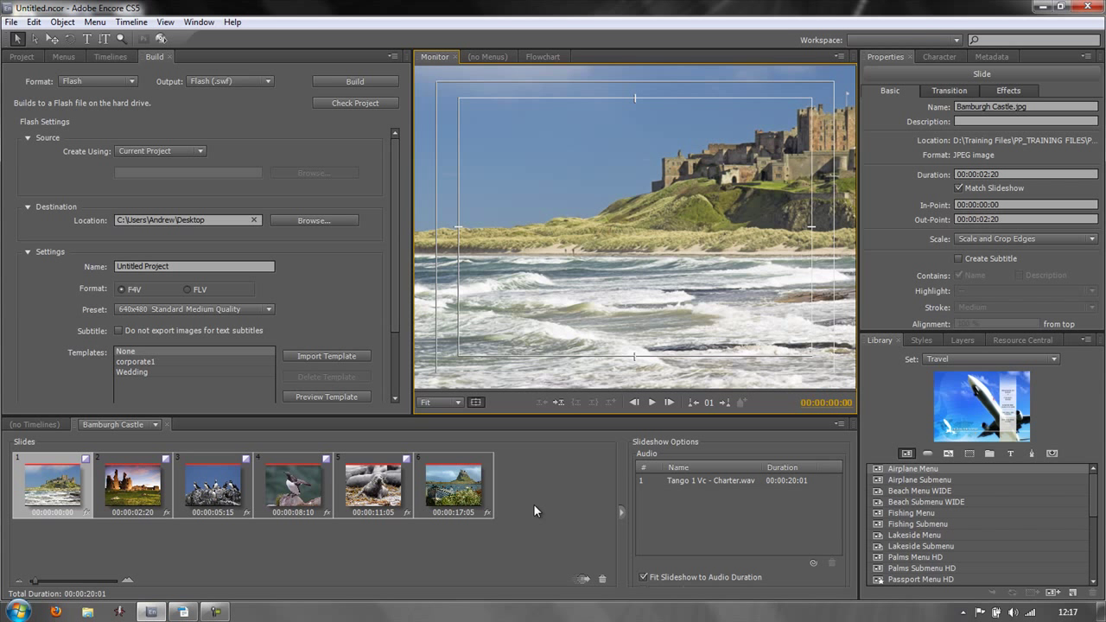
# From the flowchart, give the disc node the name 'My Slideshow' in its Properties.
pyautogui.click(546, 59)
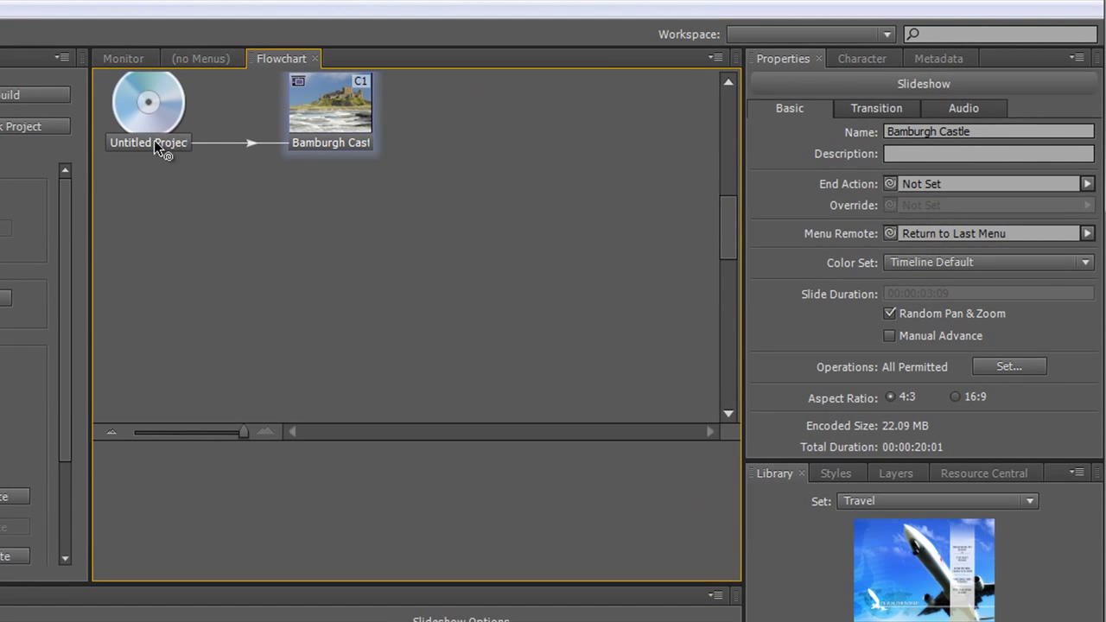
pyautogui.moveTo(730, 245); pyautogui.dragTo(734, 233)
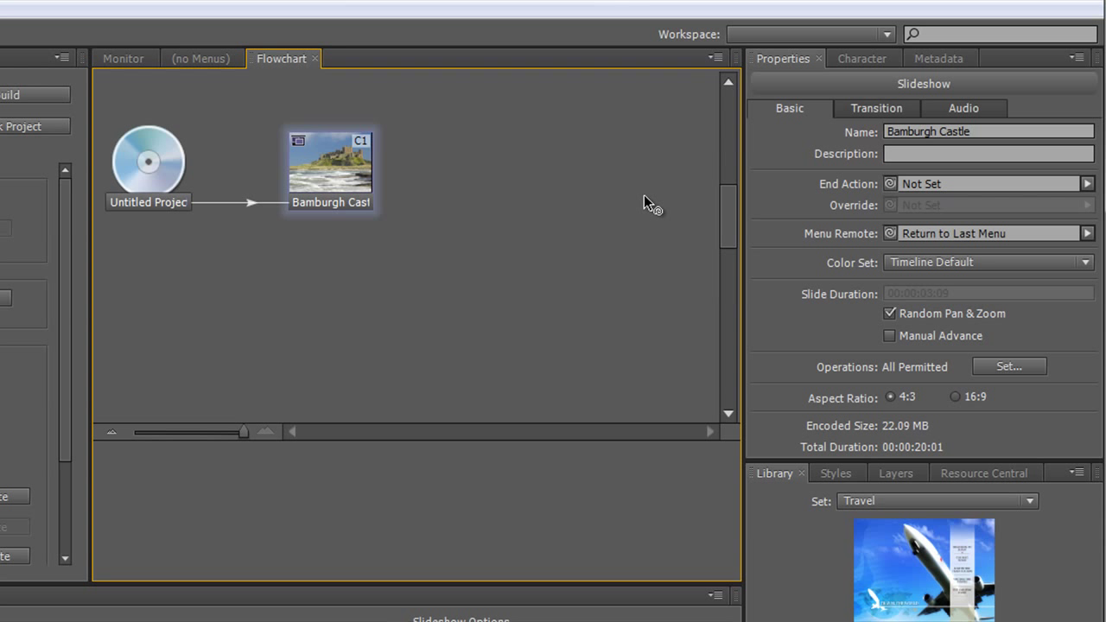
pyautogui.click(148, 164)
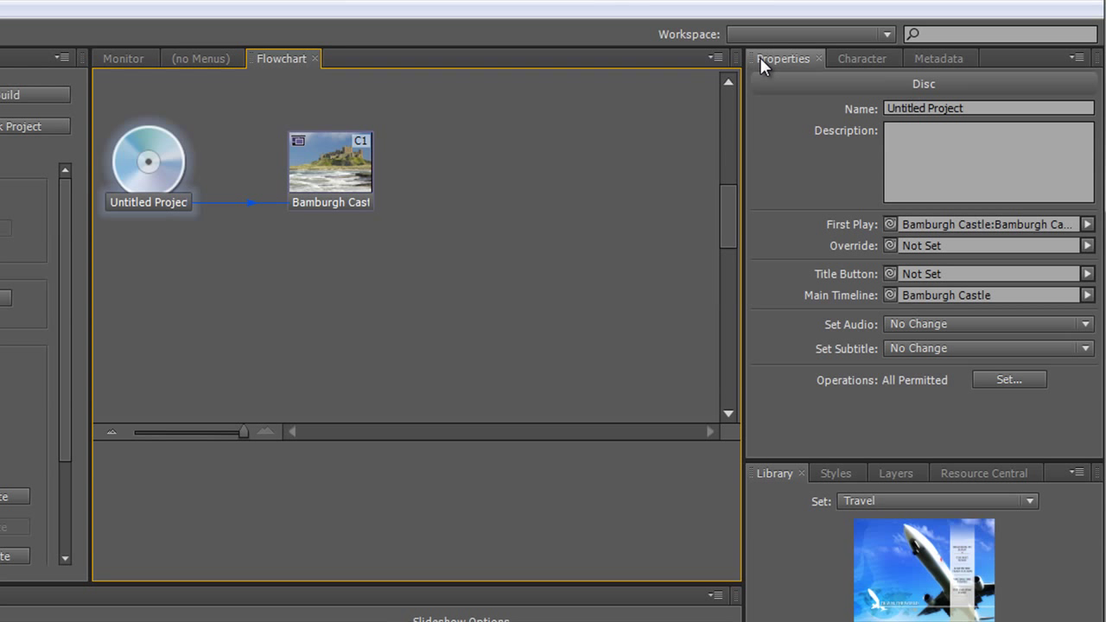
pyautogui.click(940, 126)
pyautogui.click(963, 108)
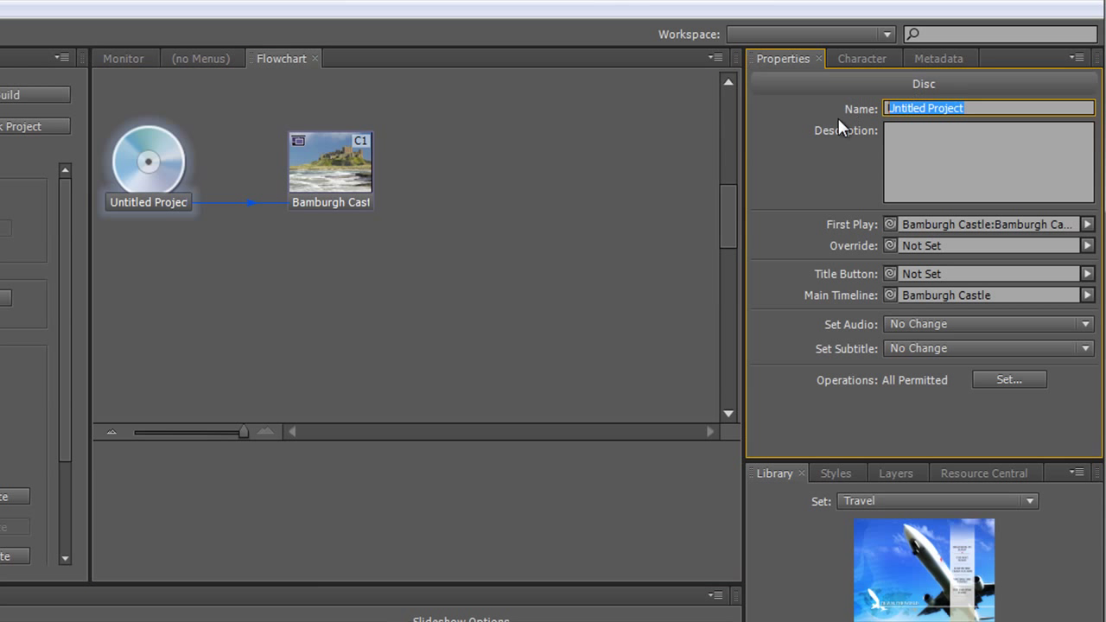
pyautogui.write('Myu')
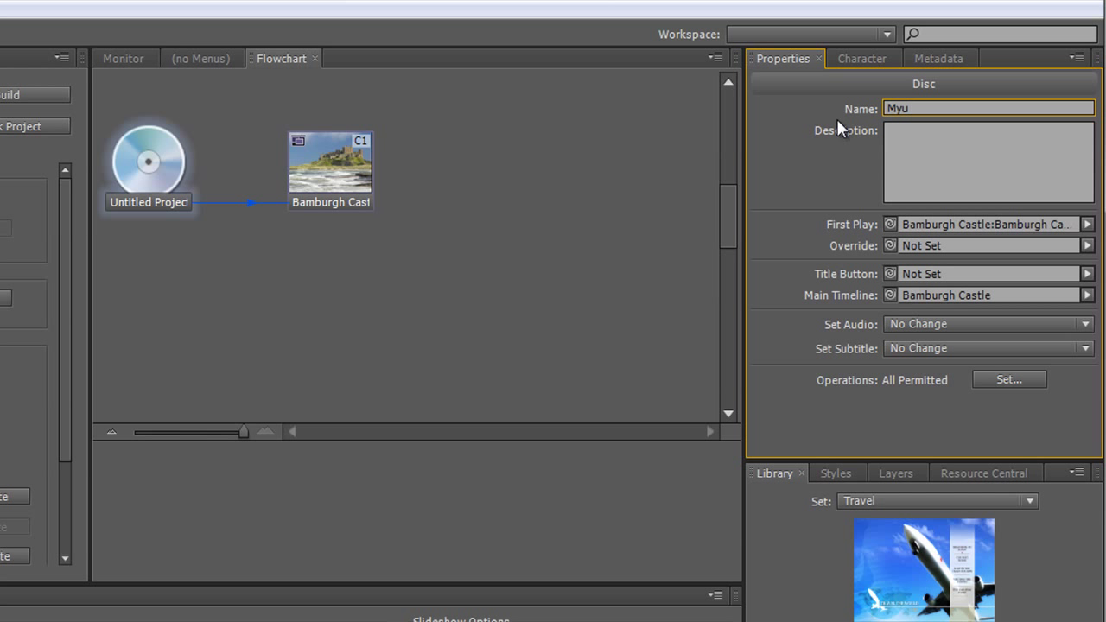
pyautogui.press('BackSpace')
pyautogui.write('Slideshow')
pyautogui.press('Return')
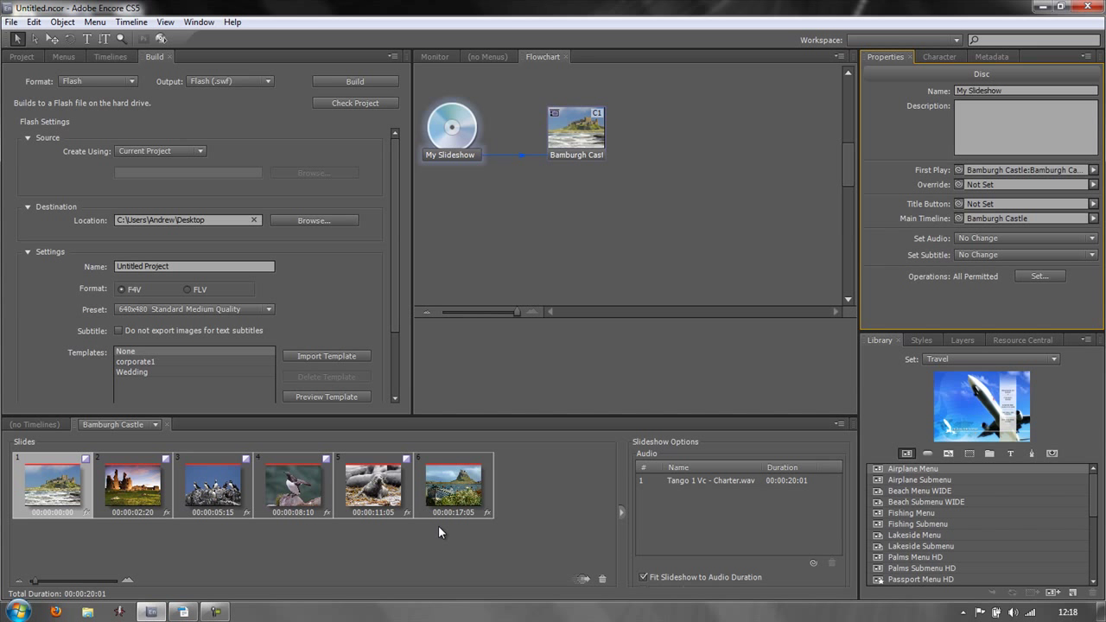
# Inspect slide 5 (Seals.jpg): its caption, Dip to Black transition and East to West pan.
pyautogui.moveTo(530, 416); pyautogui.dragTo(536, 321)
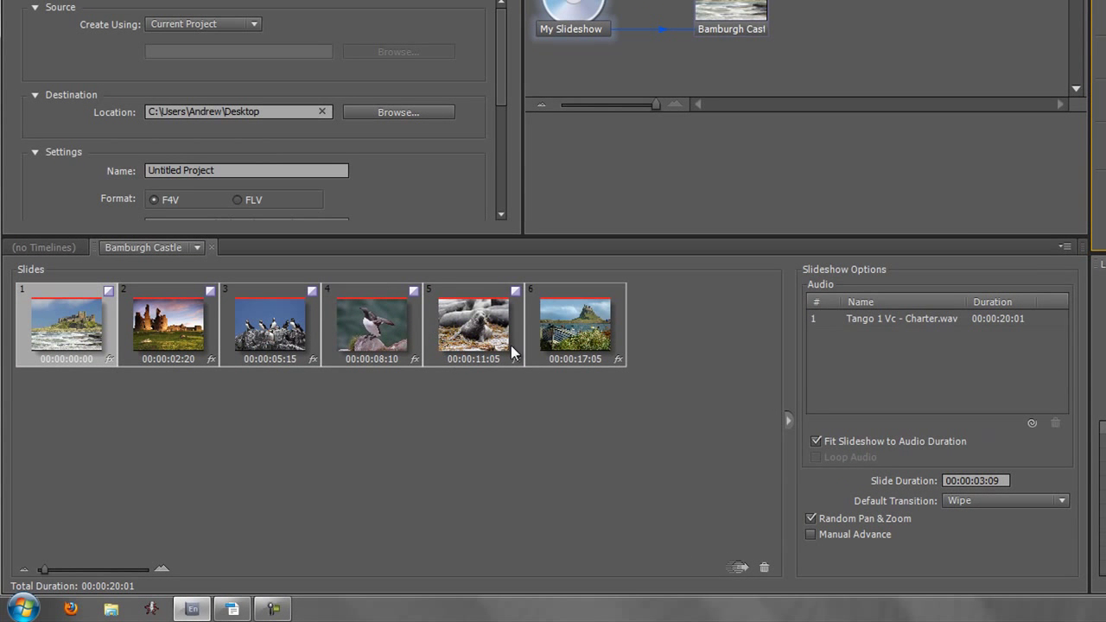
pyautogui.click(484, 344)
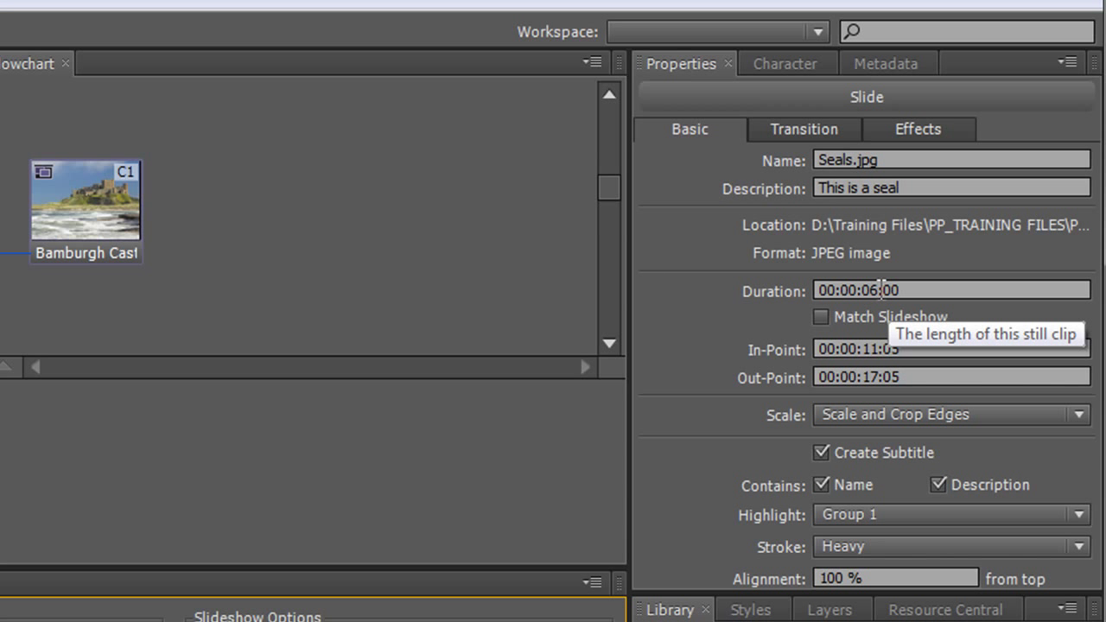
pyautogui.click(801, 128)
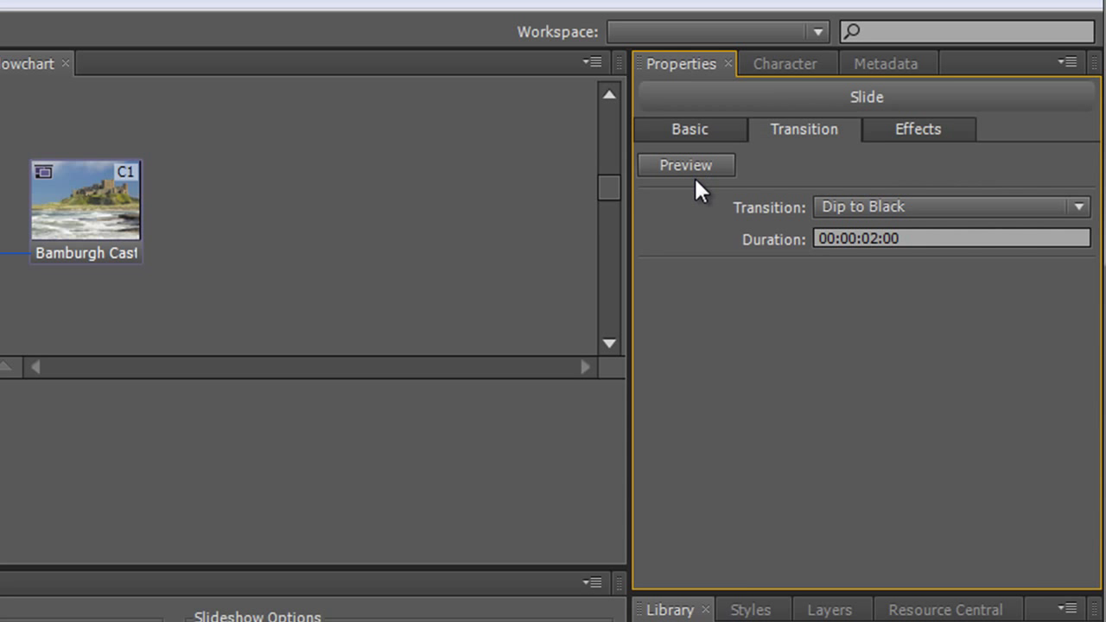
pyautogui.click(924, 131)
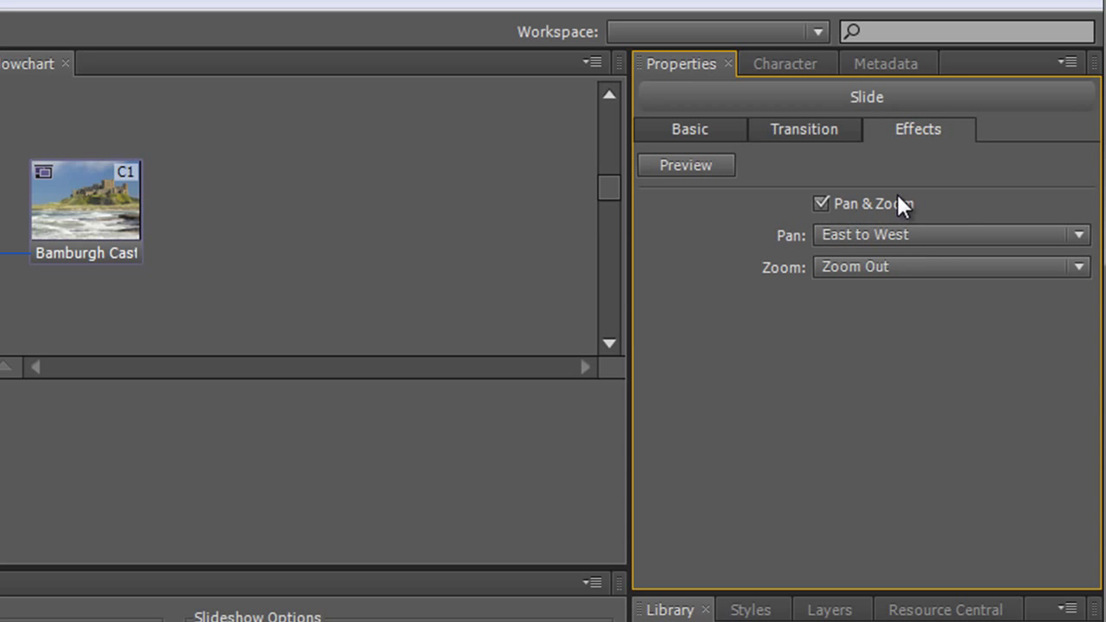
pyautogui.click(709, 132)
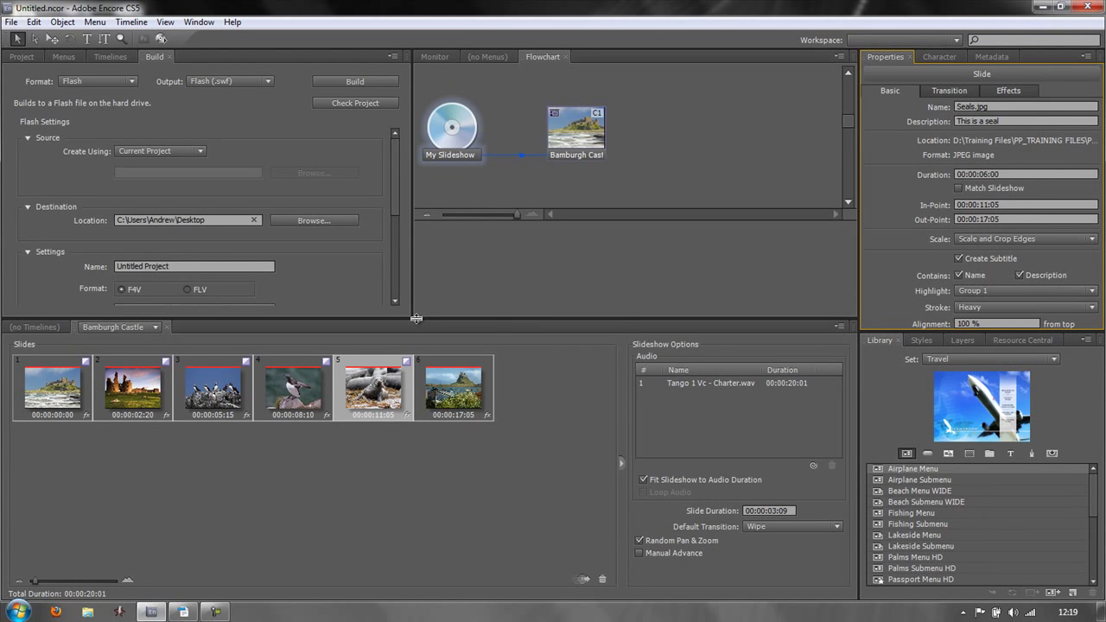
pyautogui.moveTo(416, 318); pyautogui.dragTo(416, 360)
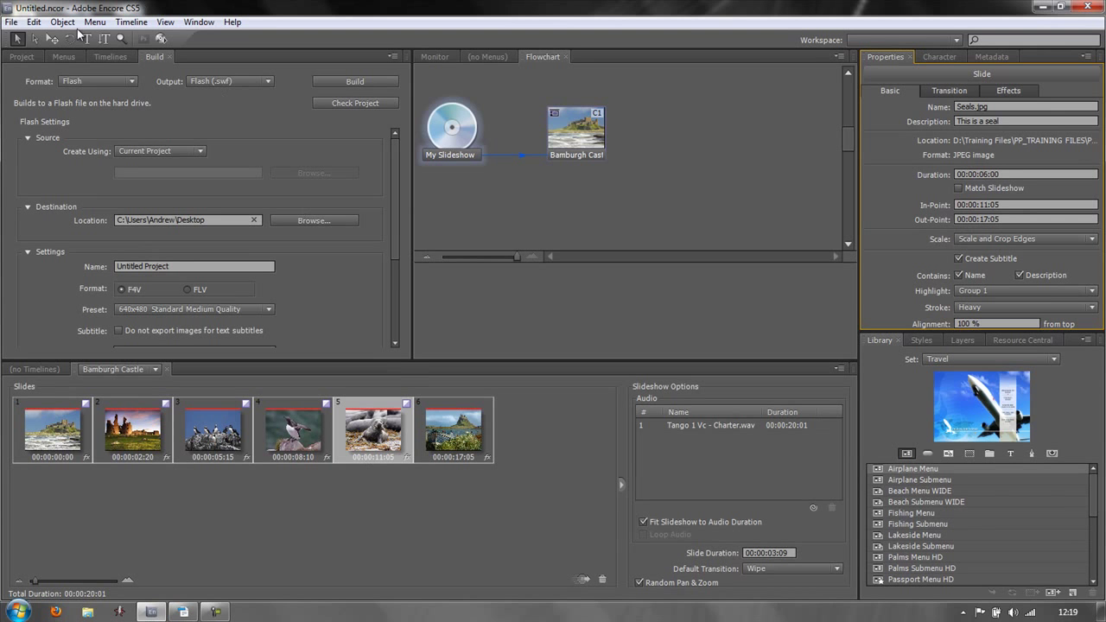
# Import all six images from Other sample pics as a new slideshow, Card Wipe.
pyautogui.click(22, 56)
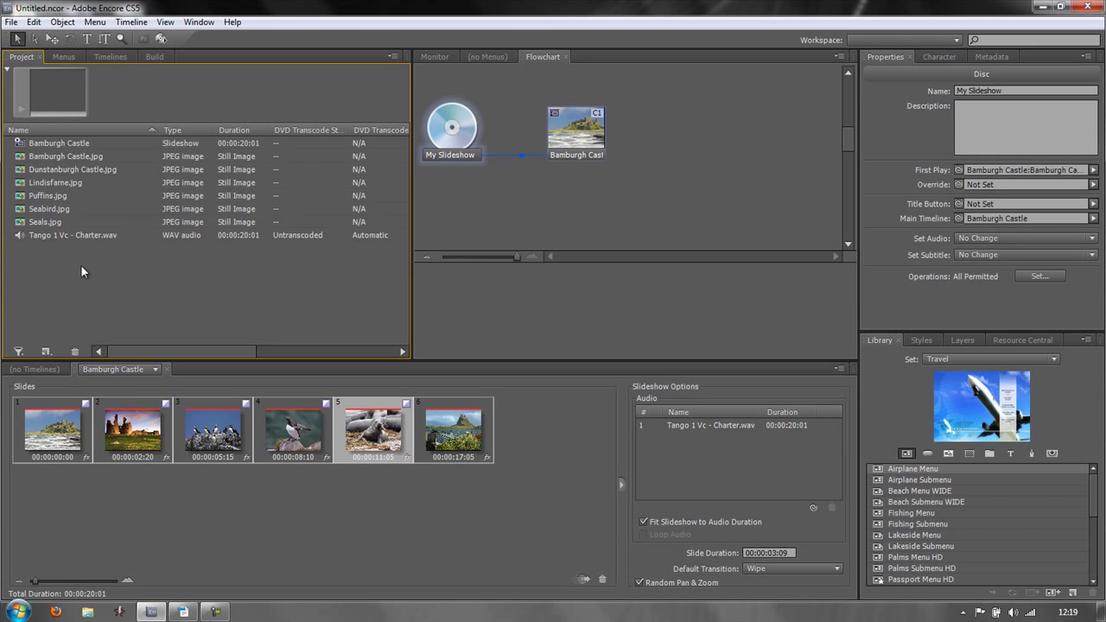
pyautogui.rightClick(176, 281)
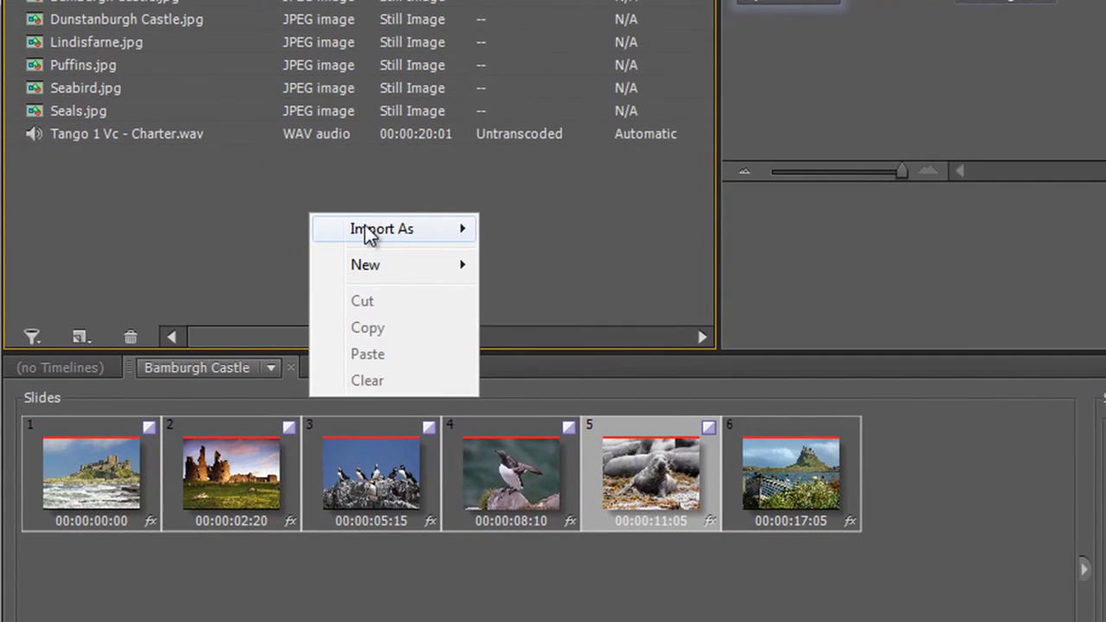
pyautogui.moveTo(371, 233)
pyautogui.click(553, 333)
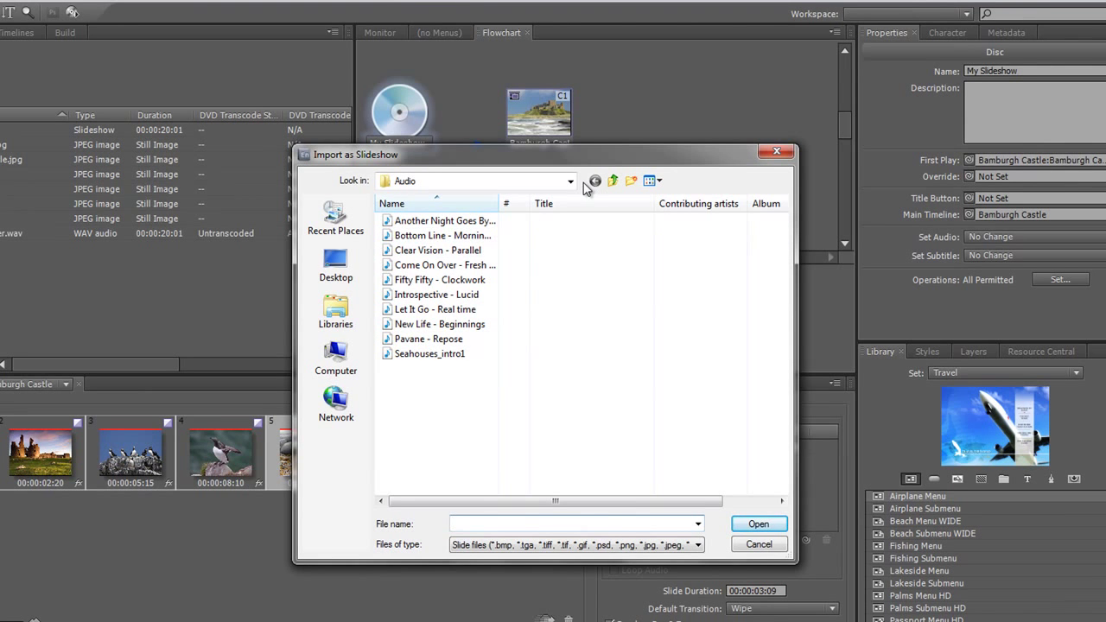
pyautogui.click(336, 312)
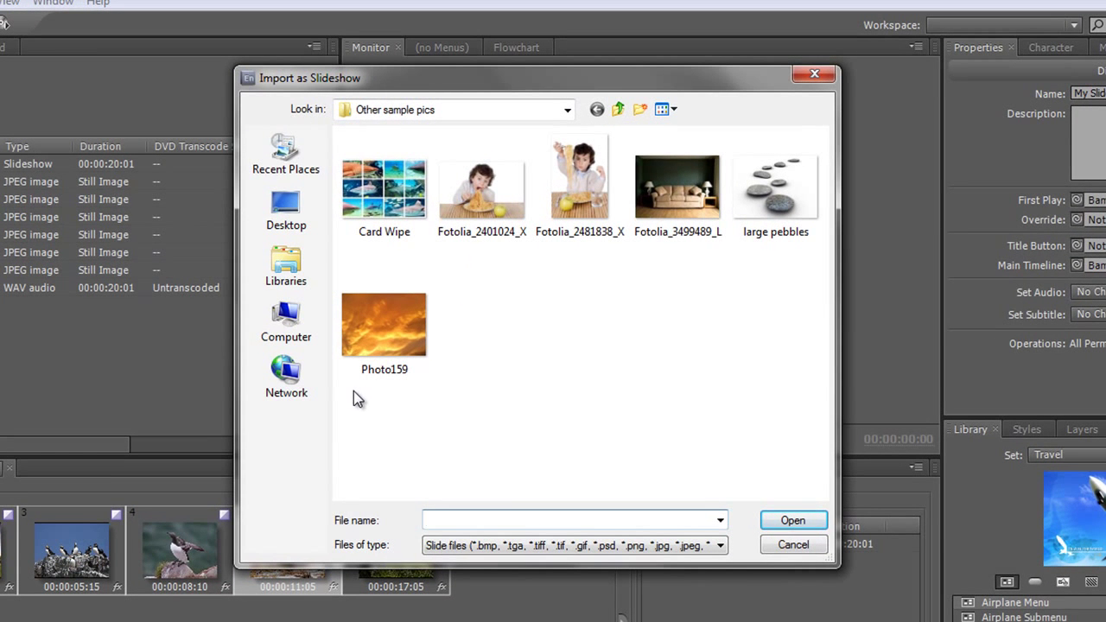
pyautogui.moveTo(354, 385); pyautogui.dragTo(814, 170)
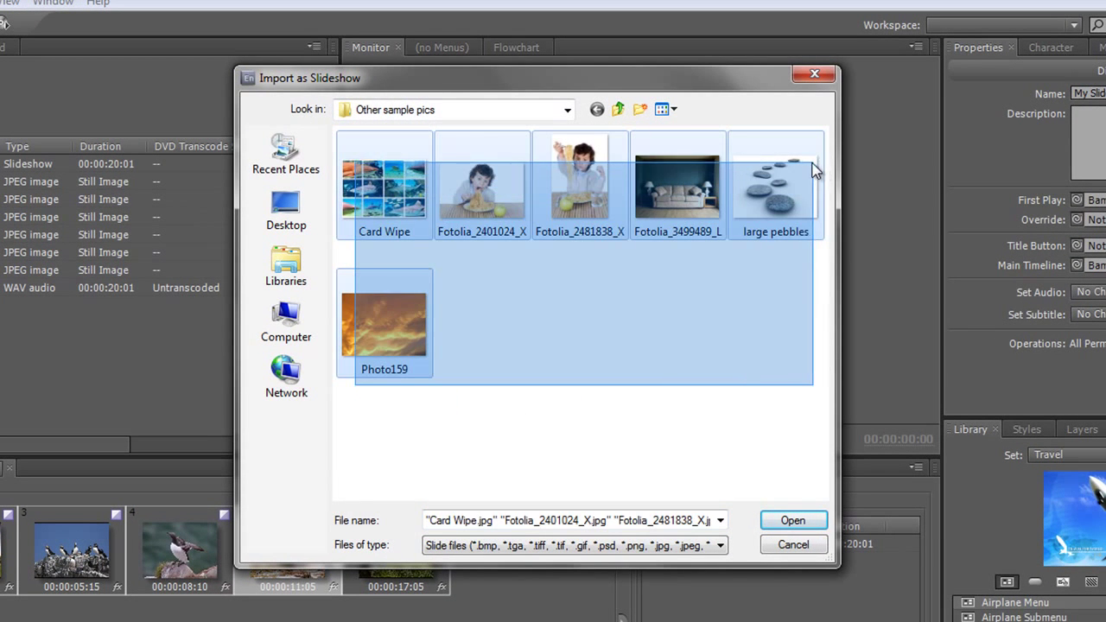
pyautogui.click(793, 521)
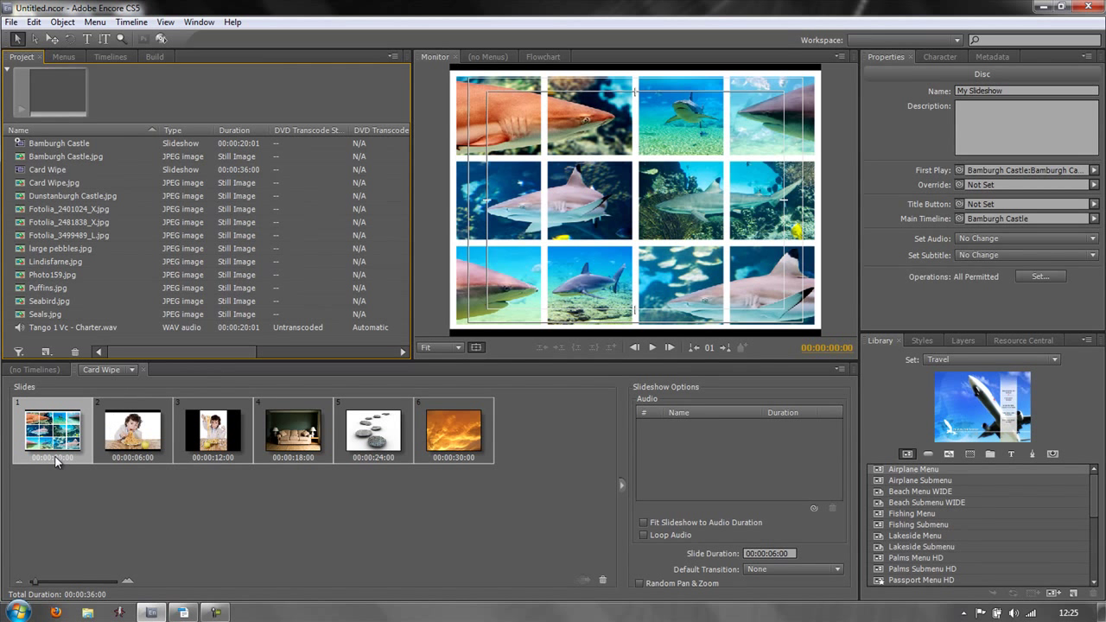
# Move the boy portrait slide to position 4 and set all six slides to Scale and Crop Edges.
pyautogui.moveTo(210, 445); pyautogui.dragTo(329, 451)
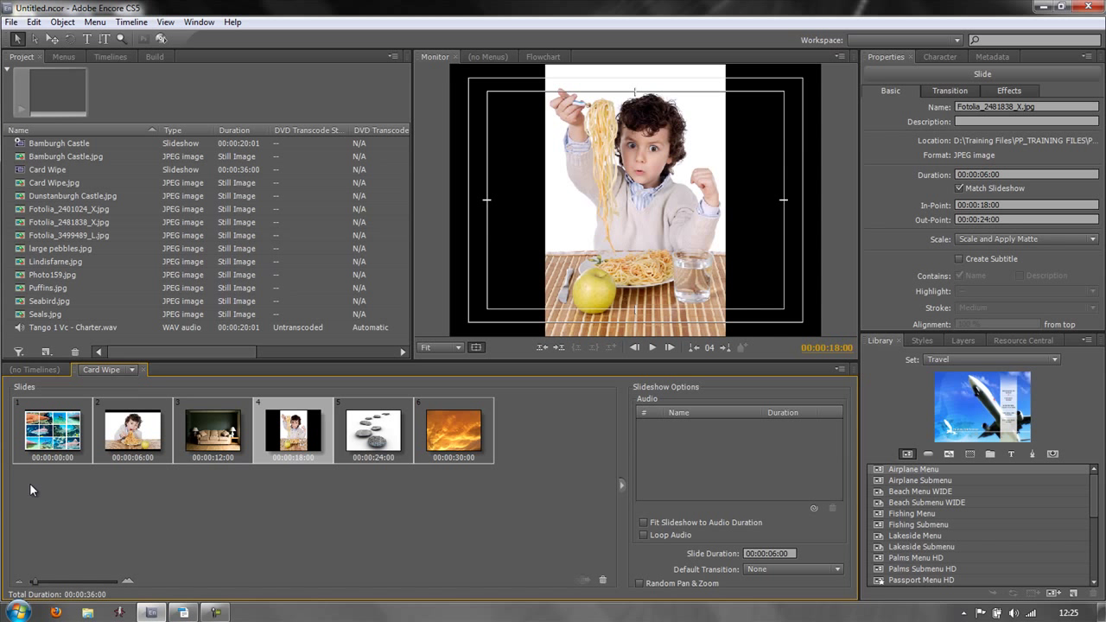
pyautogui.moveTo(23, 480); pyautogui.dragTo(500, 422)
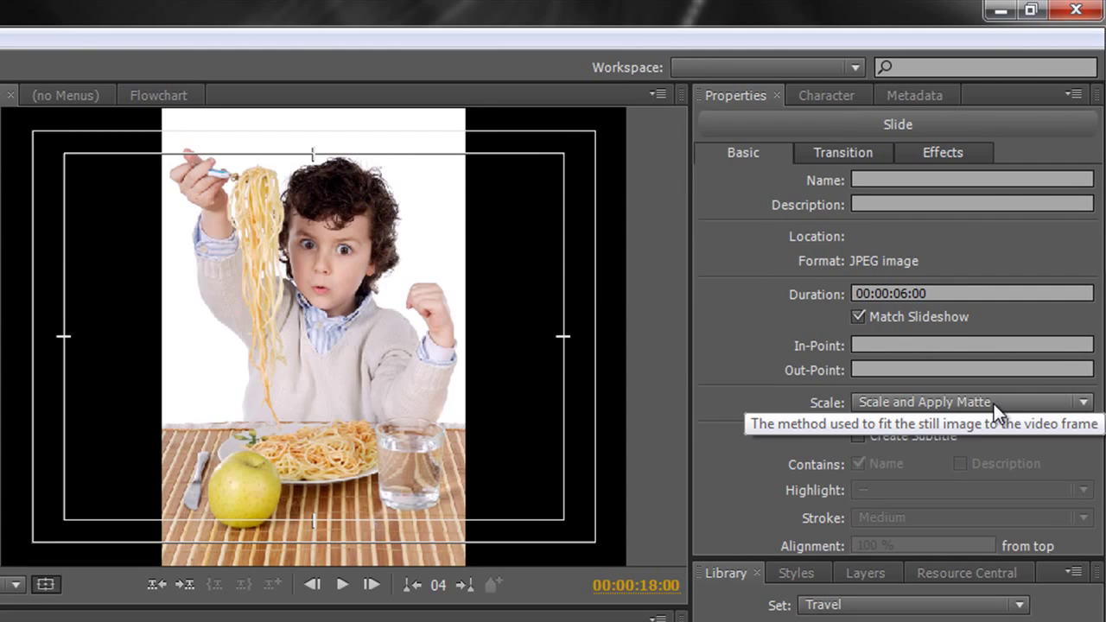
pyautogui.click(1082, 404)
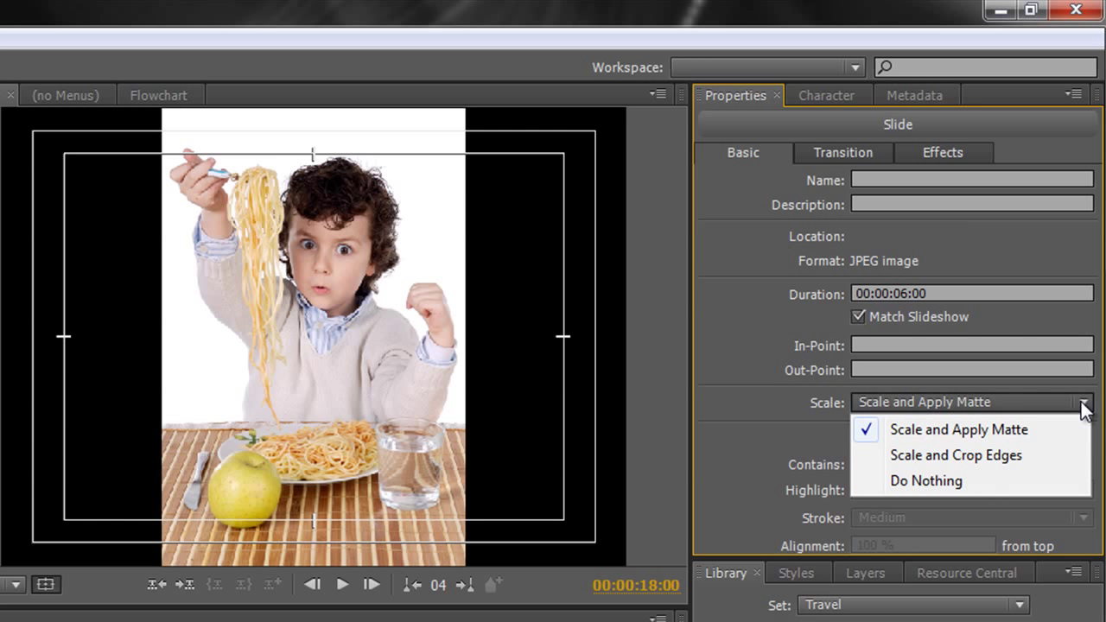
pyautogui.click(995, 461)
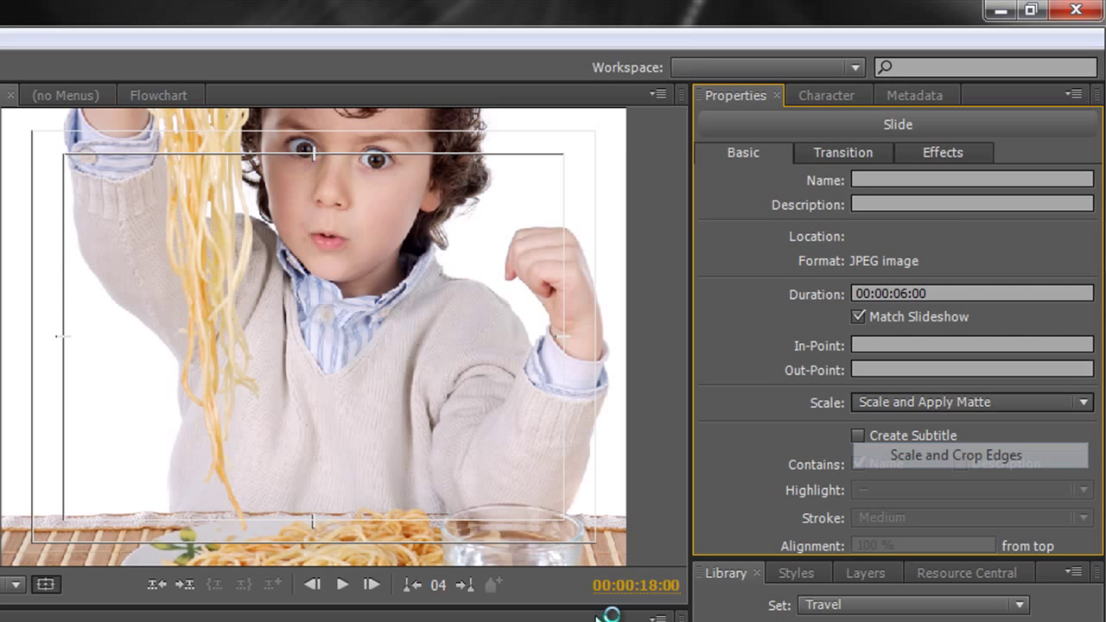
pyautogui.click(351, 415)
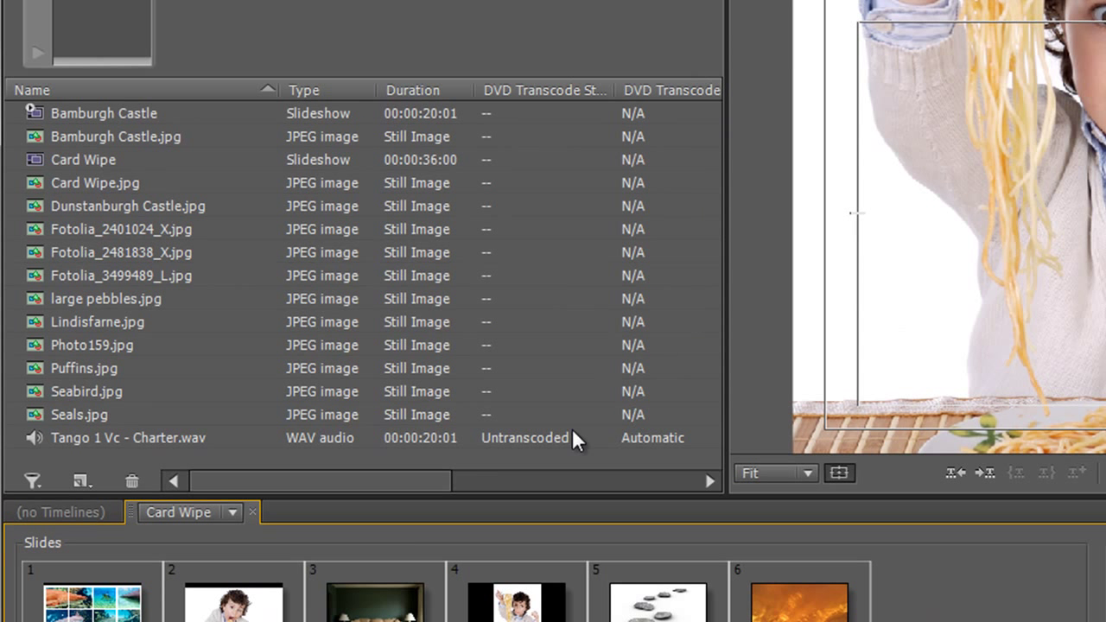
# Import Fifty Fifty - Clockwork.wav from Seahouses > Audio as a project asset (Ctrl+I).
pyautogui.click(524, 455)
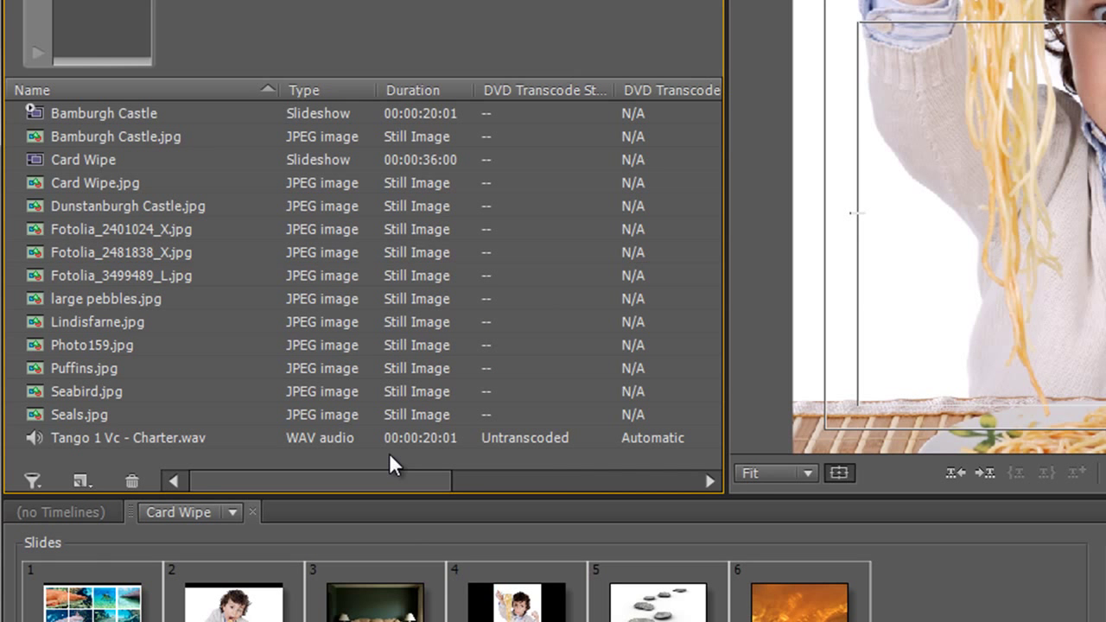
pyautogui.rightClick(390, 456)
pyautogui.moveTo(429, 469)
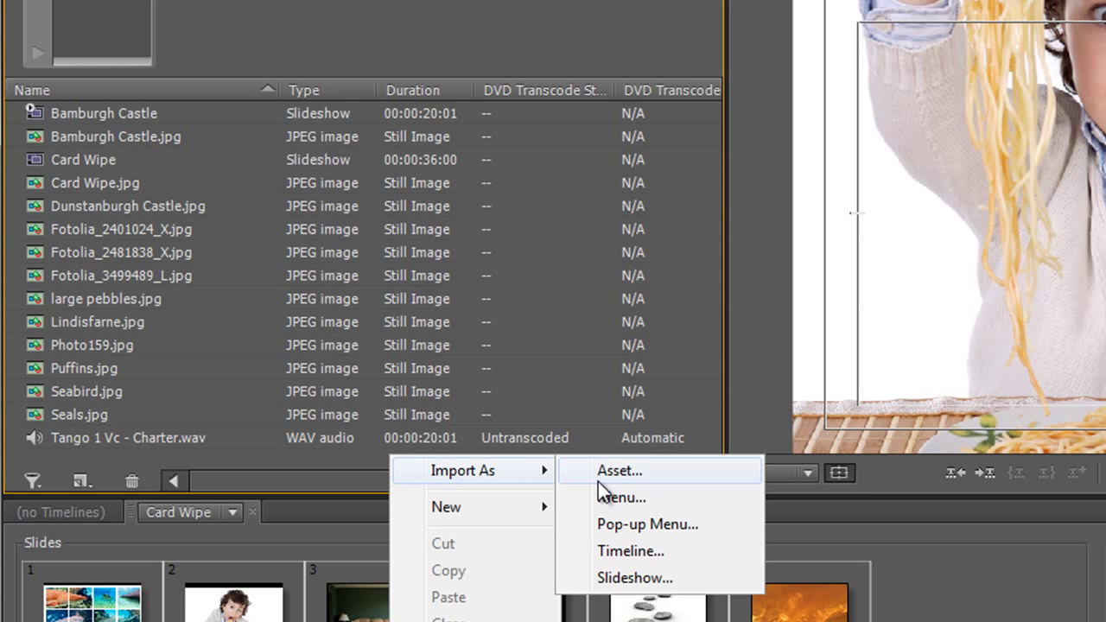
pyautogui.click(643, 481)
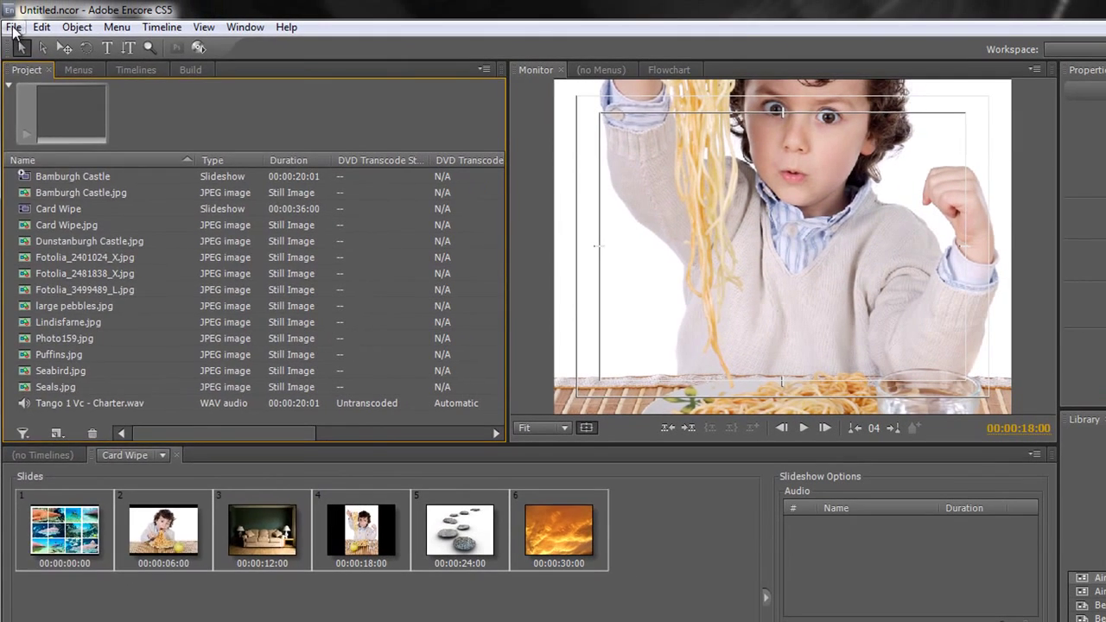
pyautogui.click(13, 27)
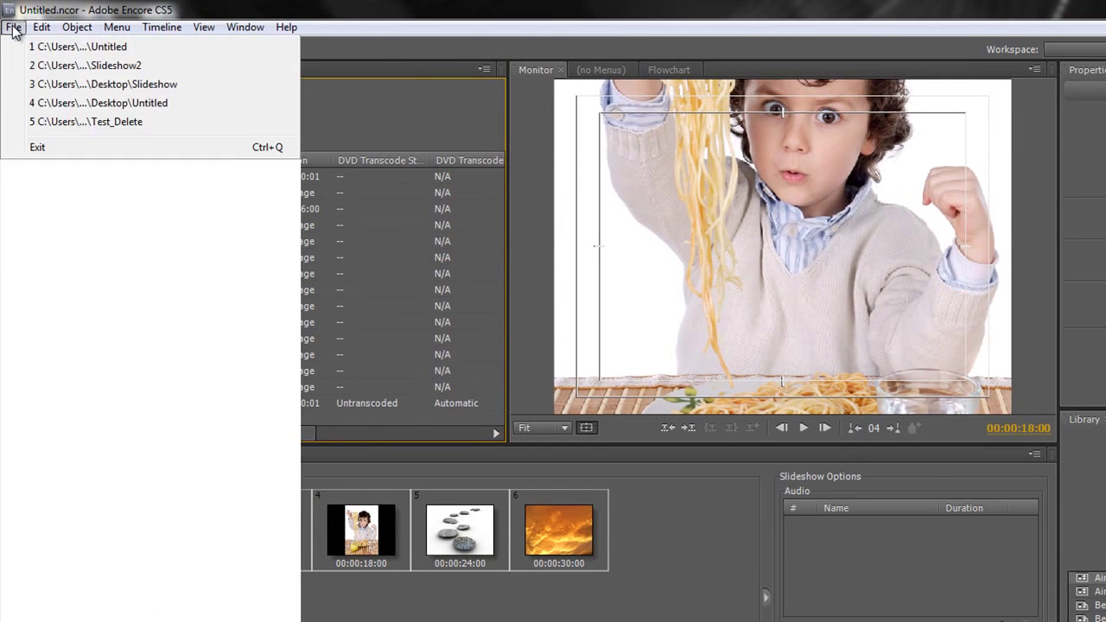
pyautogui.moveTo(46, 242)
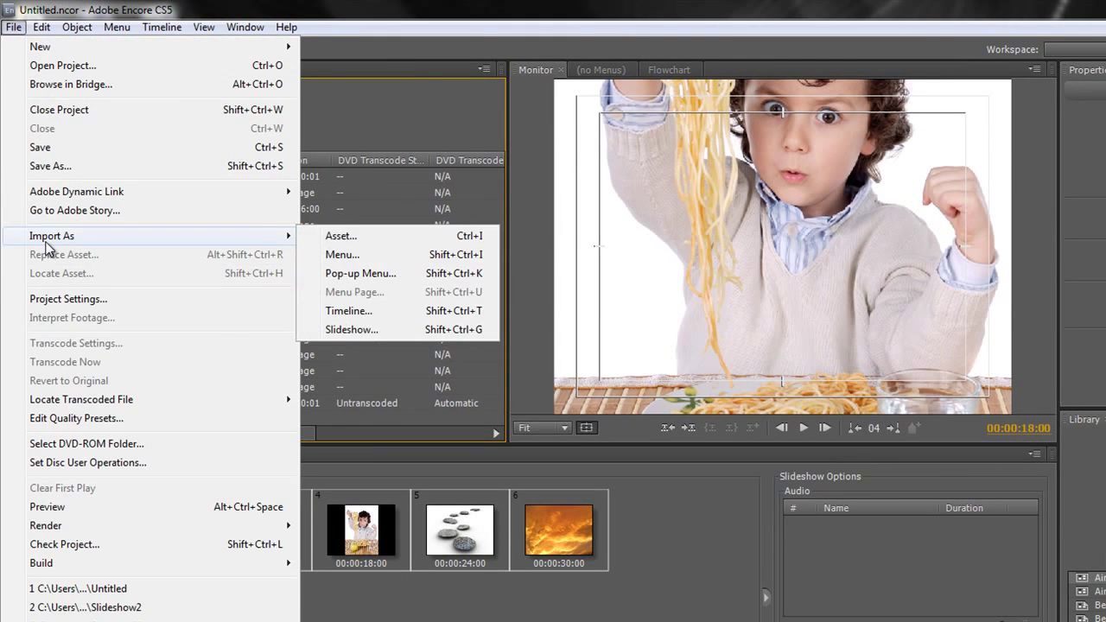
pyautogui.hotkey('ctrl', 'i')
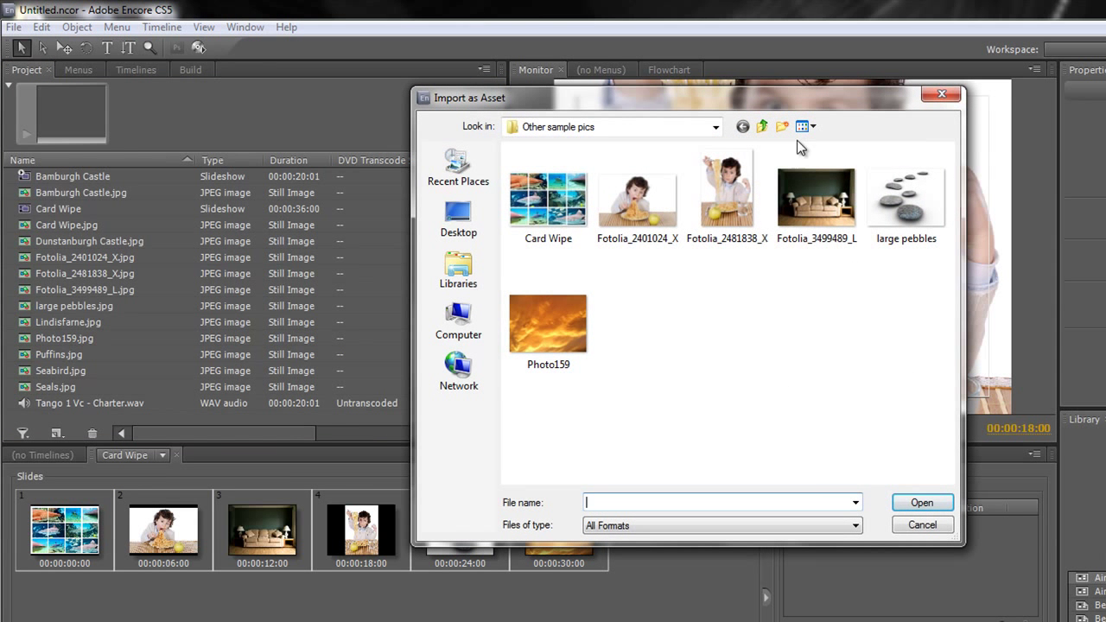
pyautogui.click(763, 127)
pyautogui.click(762, 127)
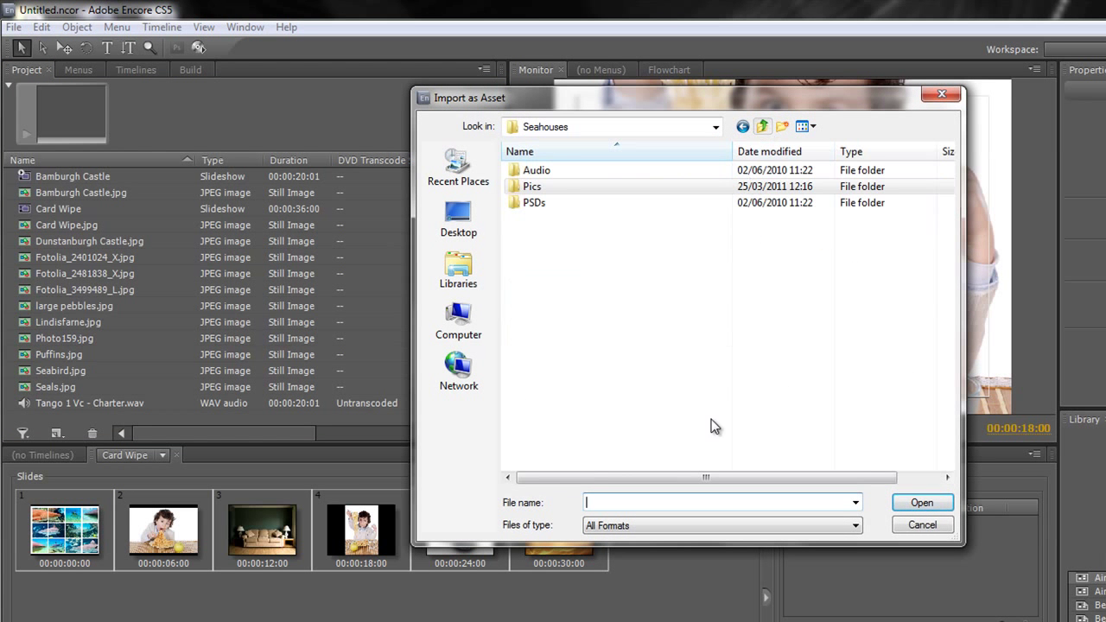
pyautogui.doubleClick(539, 172)
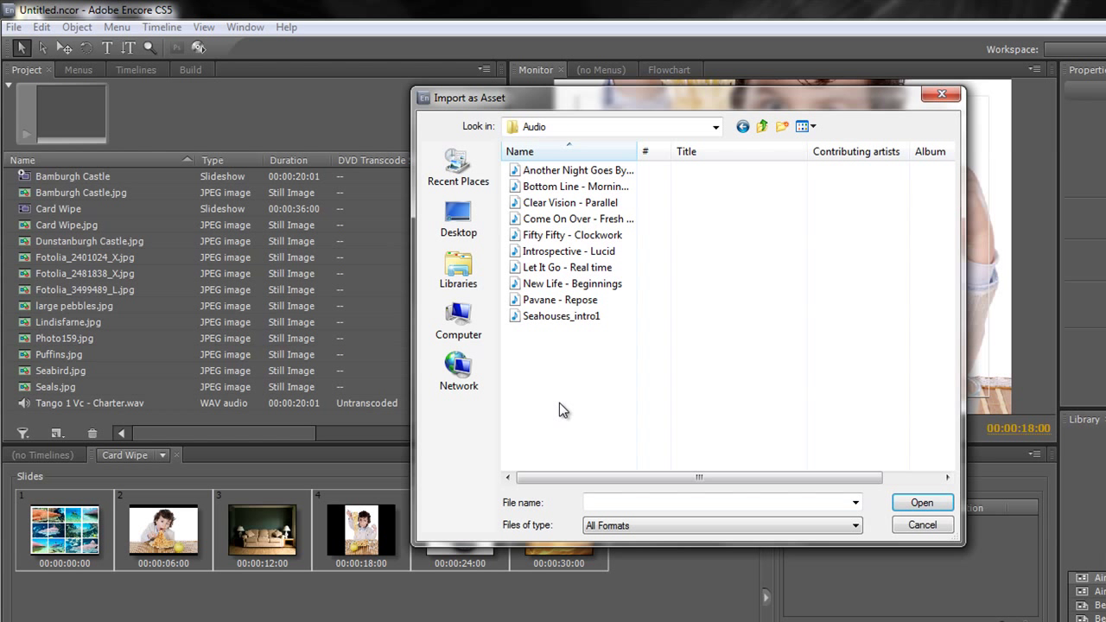
pyautogui.click(559, 241)
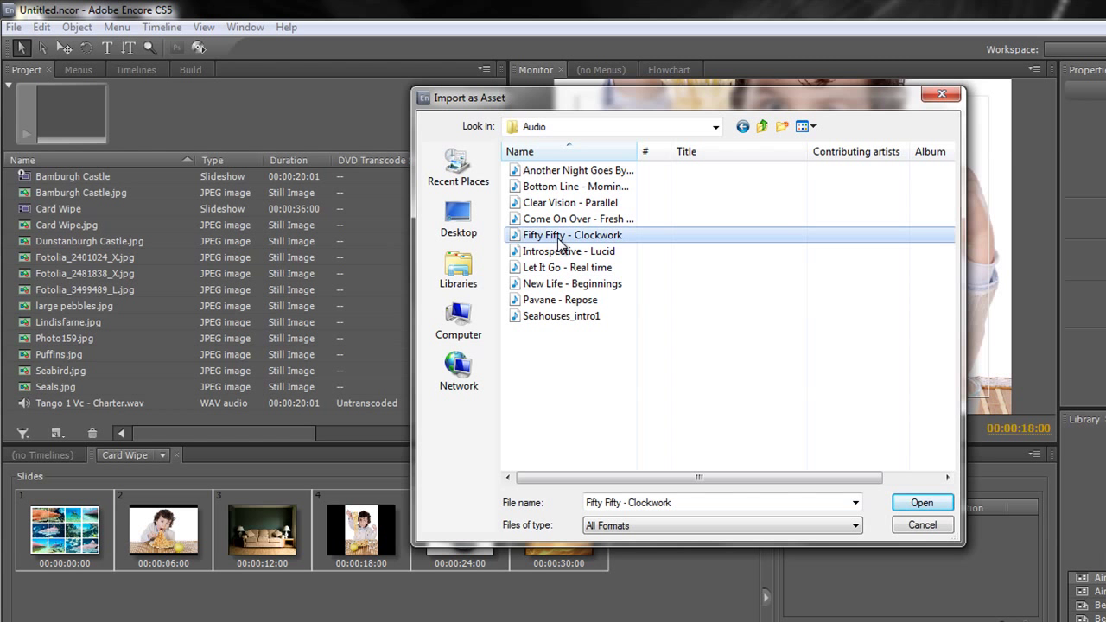
pyautogui.doubleClick(559, 245)
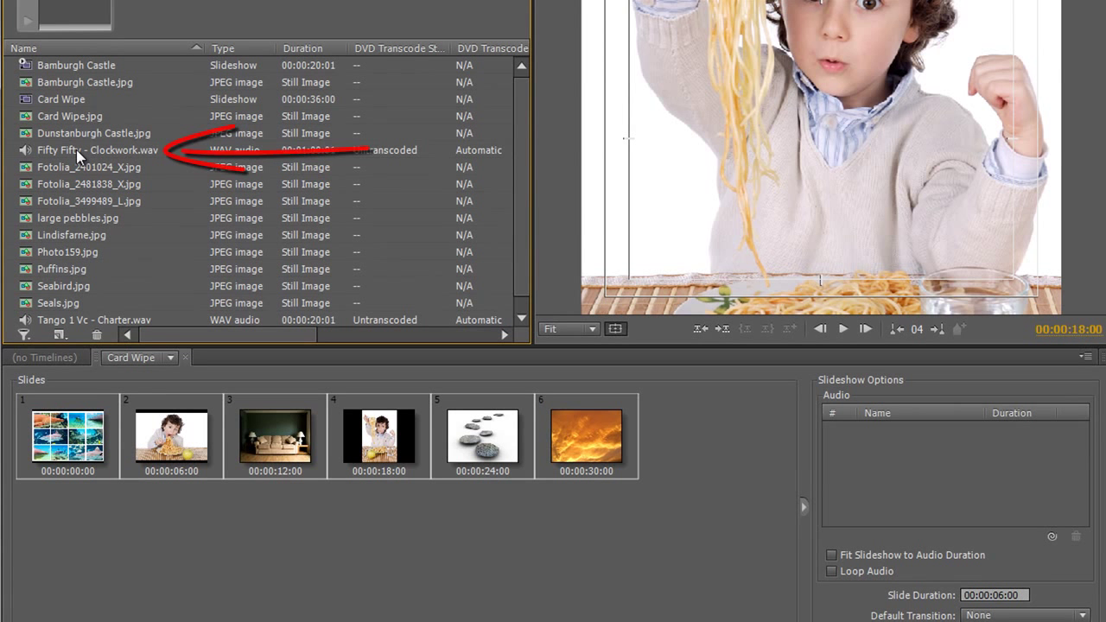
# Add the Clockwork track to Card Wipe's audio and fit slides to its length, 10 s each.
pyautogui.moveTo(76, 149); pyautogui.dragTo(922, 465)
pyautogui.moveTo(960, 345); pyautogui.dragTo(962, 260)
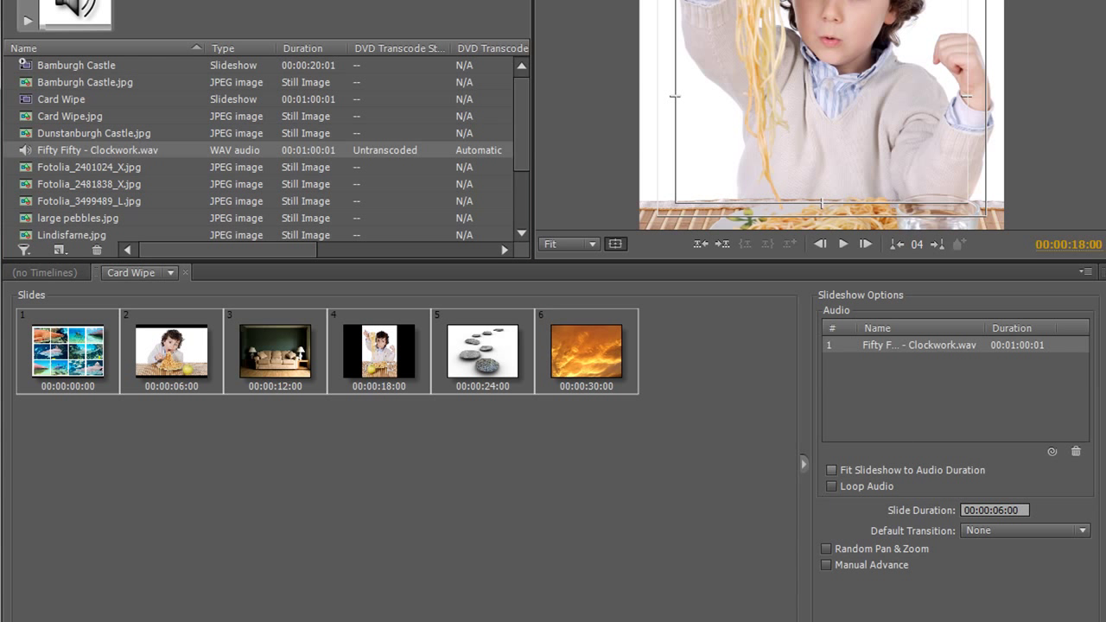
pyautogui.click(831, 470)
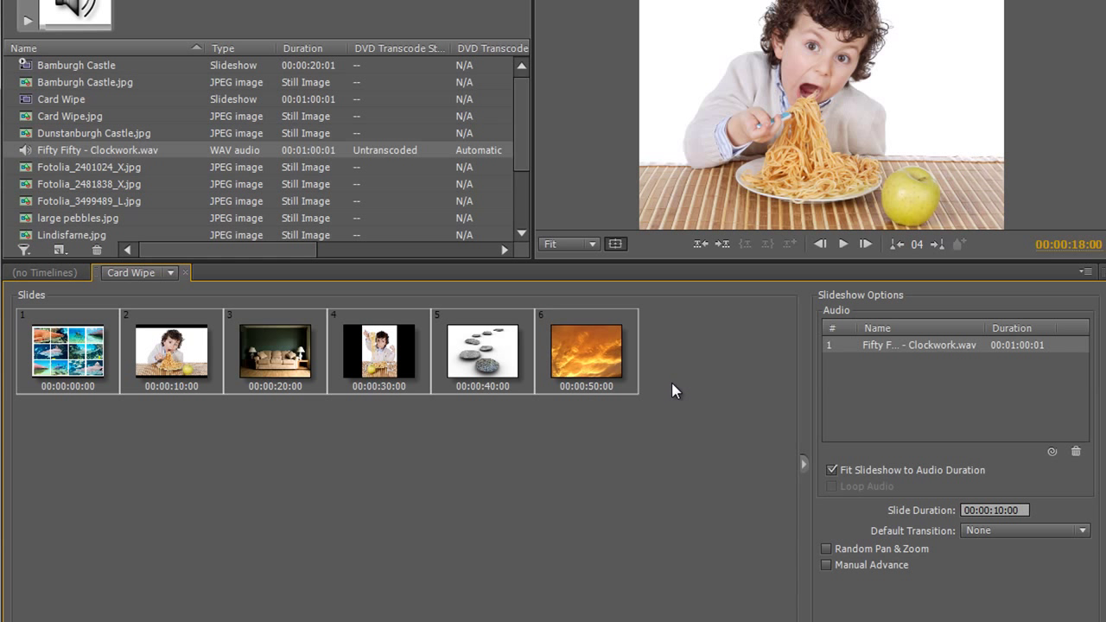
# Turn on Random Pan & Zoom, set the default transition to Zoom, and show the flowchart.
pyautogui.click(826, 549)
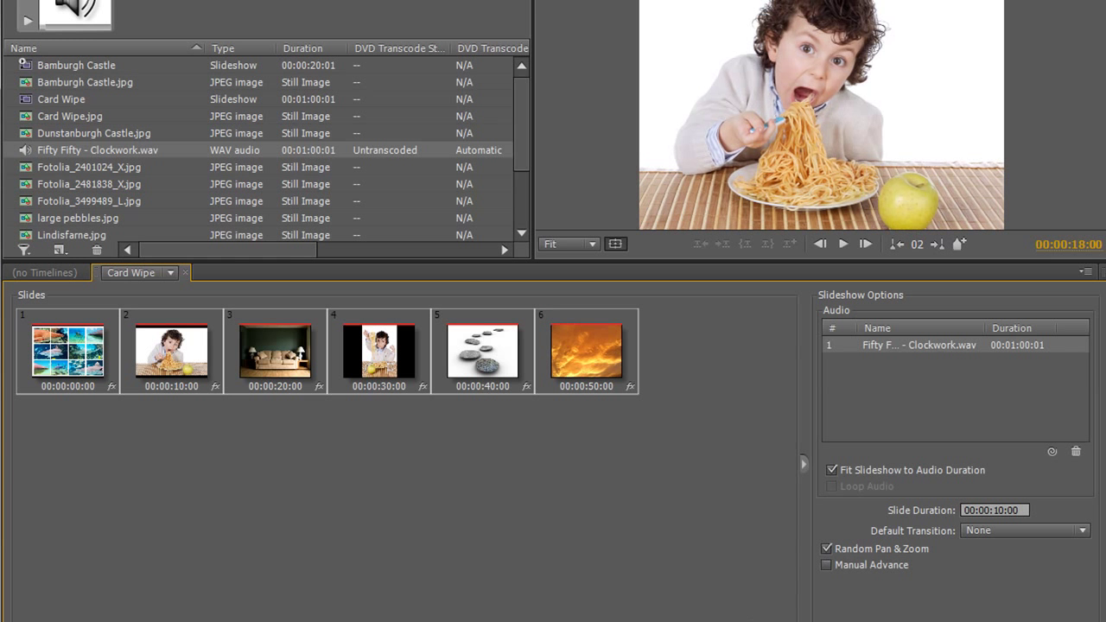
pyautogui.click(1085, 531)
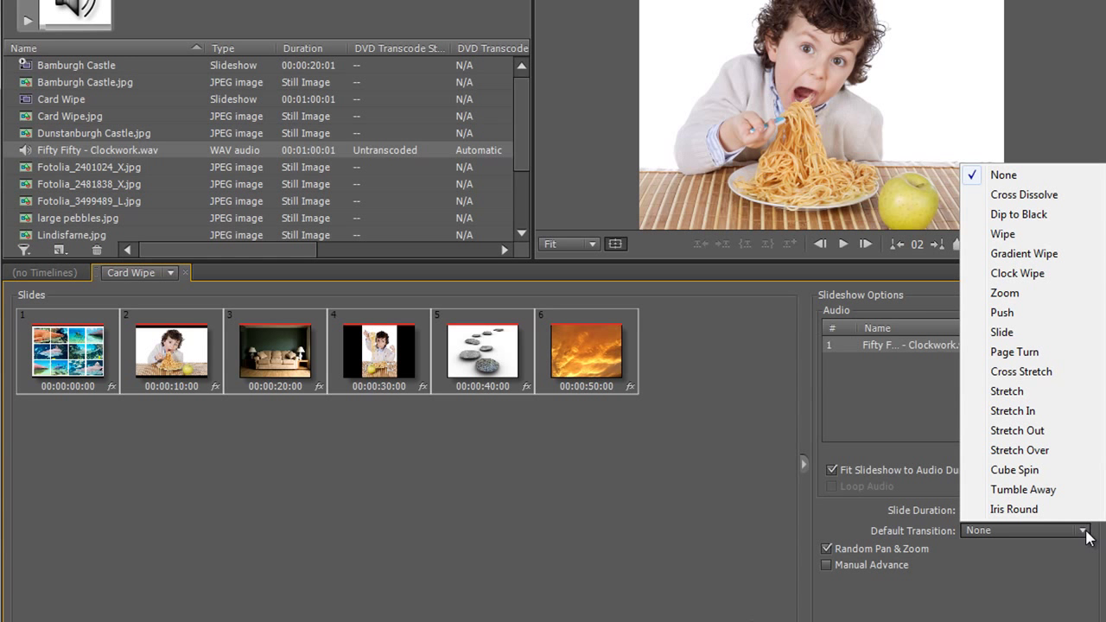
pyautogui.click(1005, 294)
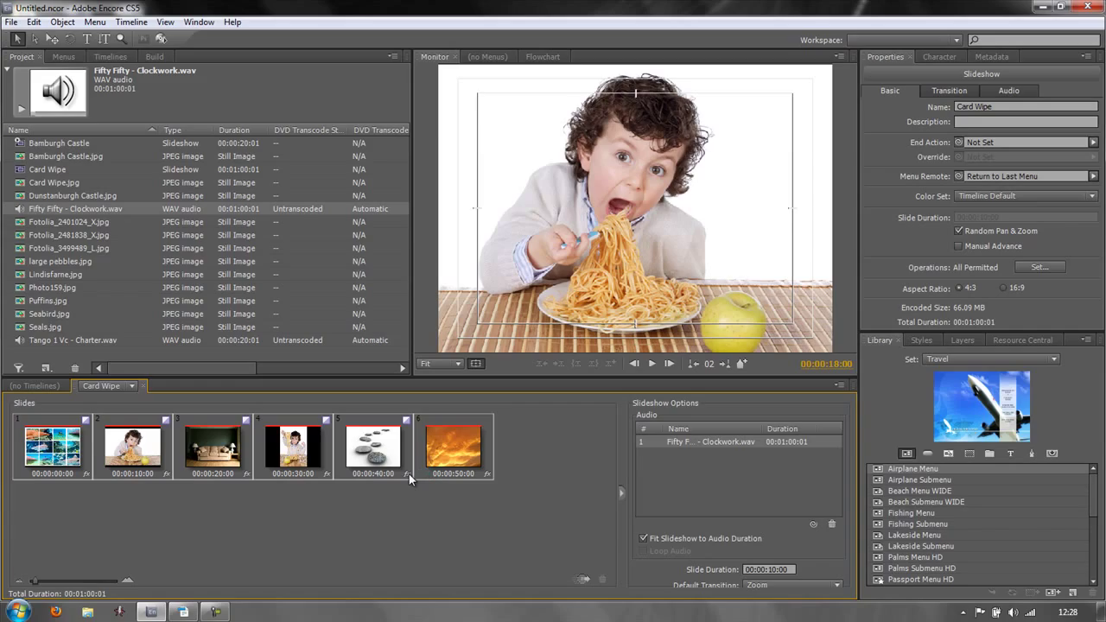
pyautogui.click(544, 57)
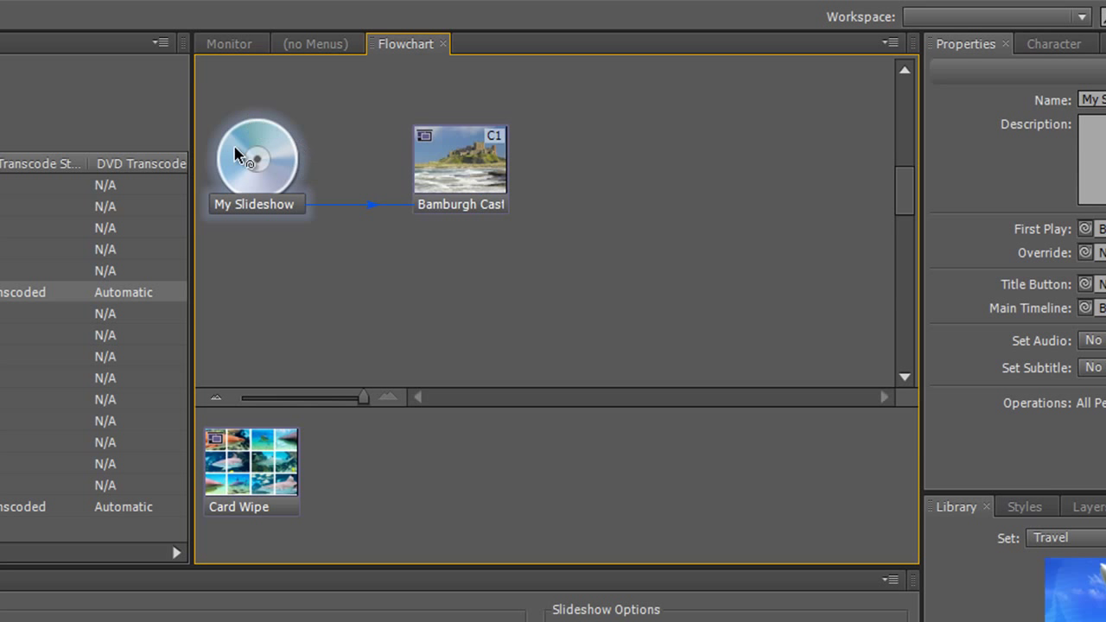
# Link the My Slideshow disc to Bamburgh Castle, and Bamburgh Castle's end to Card Wipe.
pyautogui.moveTo(299, 217); pyautogui.dragTo(257, 462)
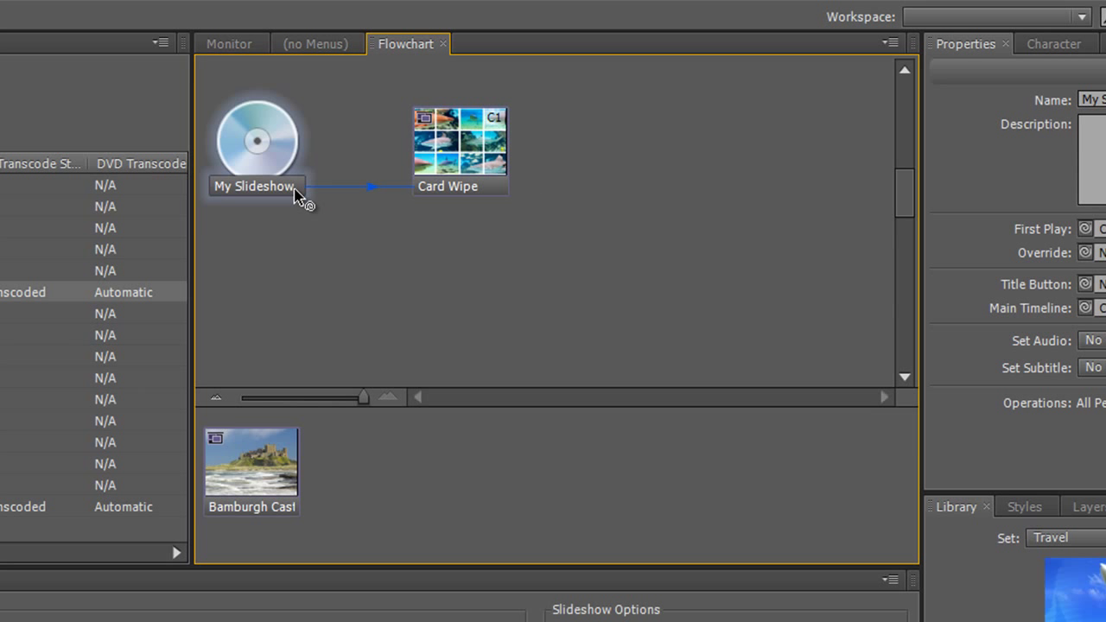
pyautogui.moveTo(311, 210); pyautogui.dragTo(275, 460)
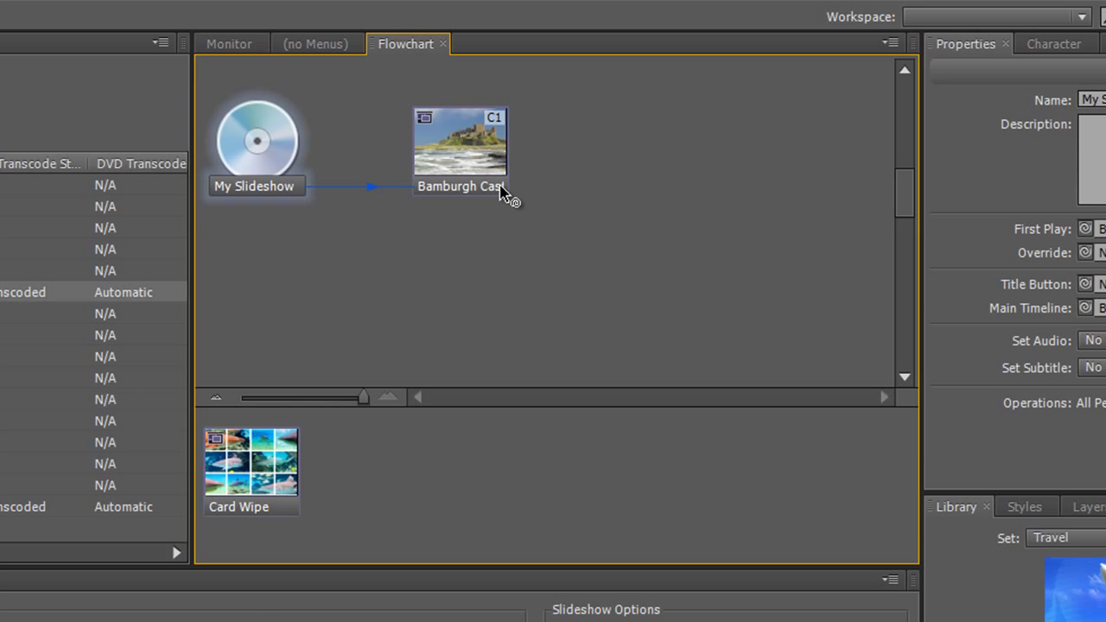
pyautogui.moveTo(507, 197); pyautogui.dragTo(257, 462)
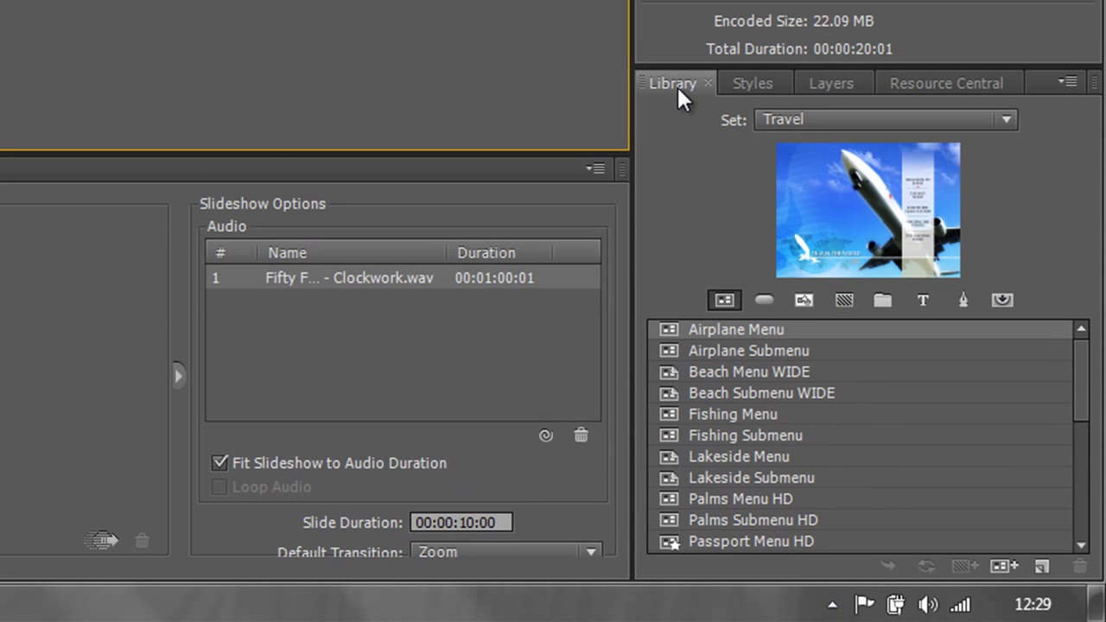
pyautogui.click(677, 84)
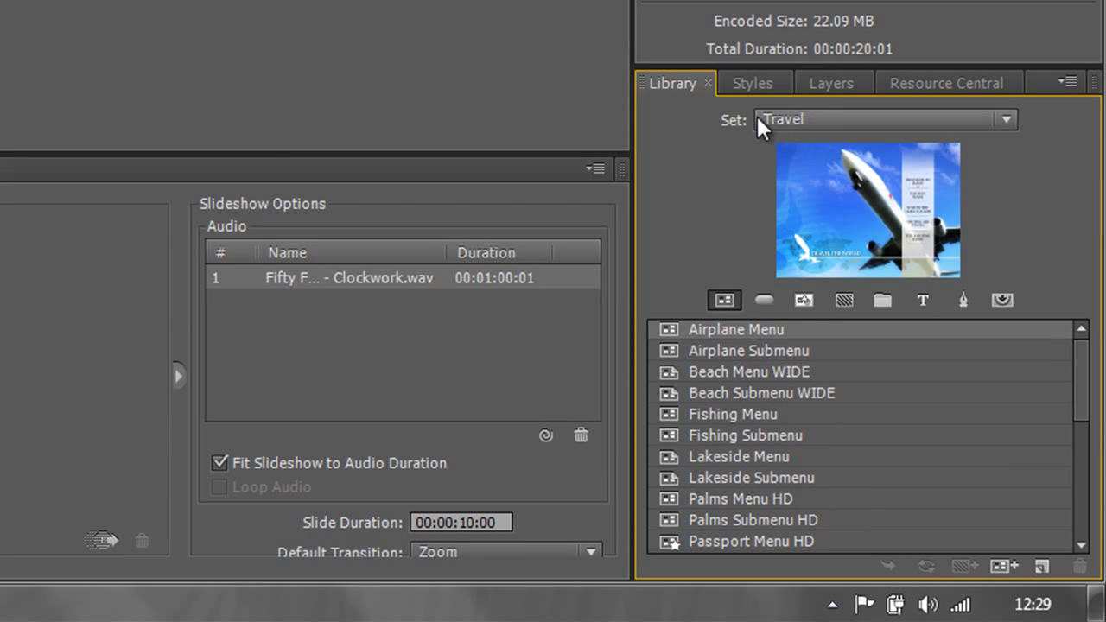
# Preview the Travel library templates and import Rural Menu as PAL_Rural Menu.
pyautogui.click(1005, 120)
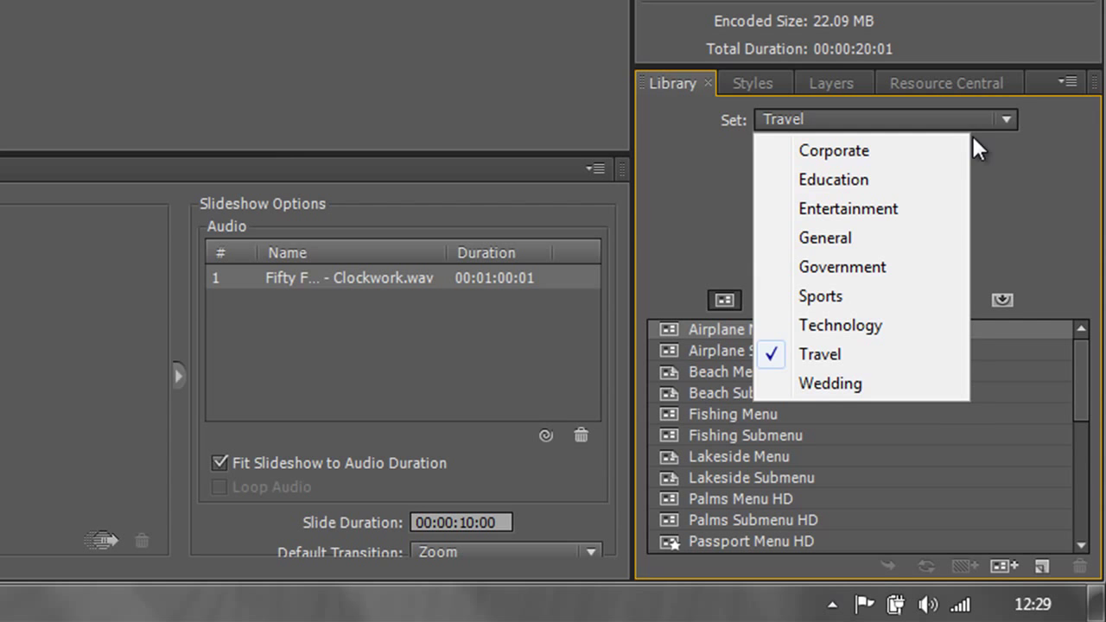
pyautogui.click(1007, 120)
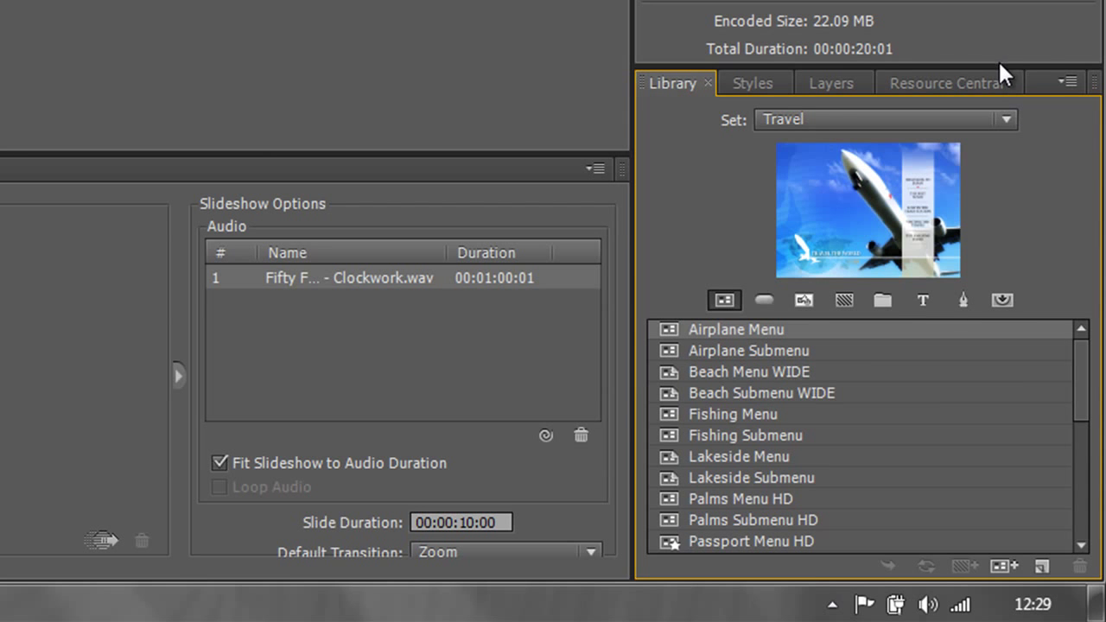
pyautogui.moveTo(998, 63); pyautogui.dragTo(950, 0)
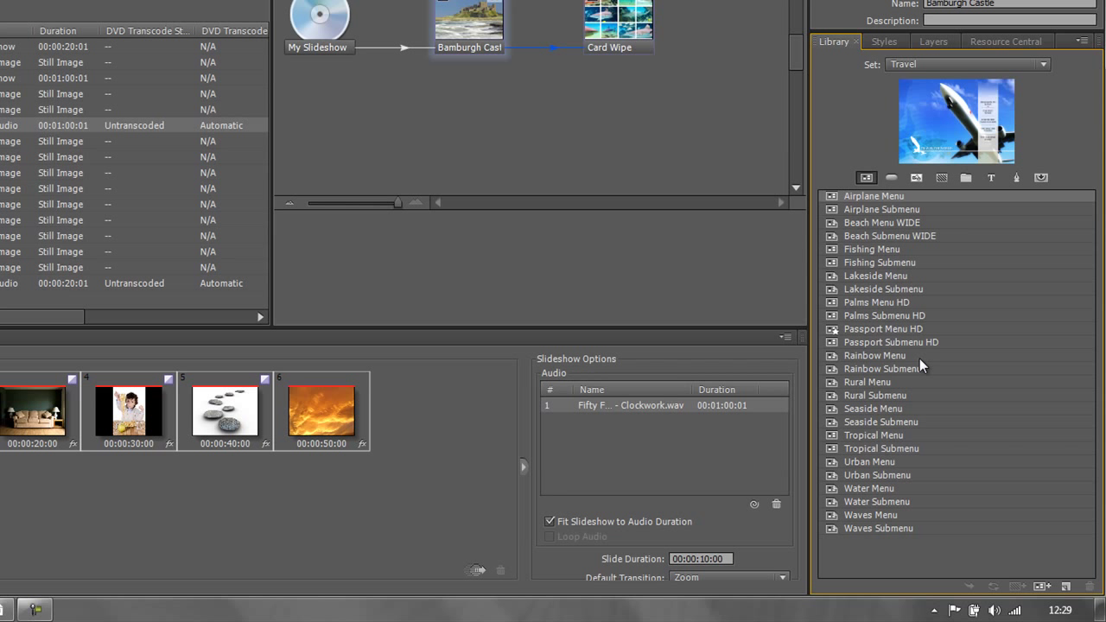
pyautogui.click(882, 463)
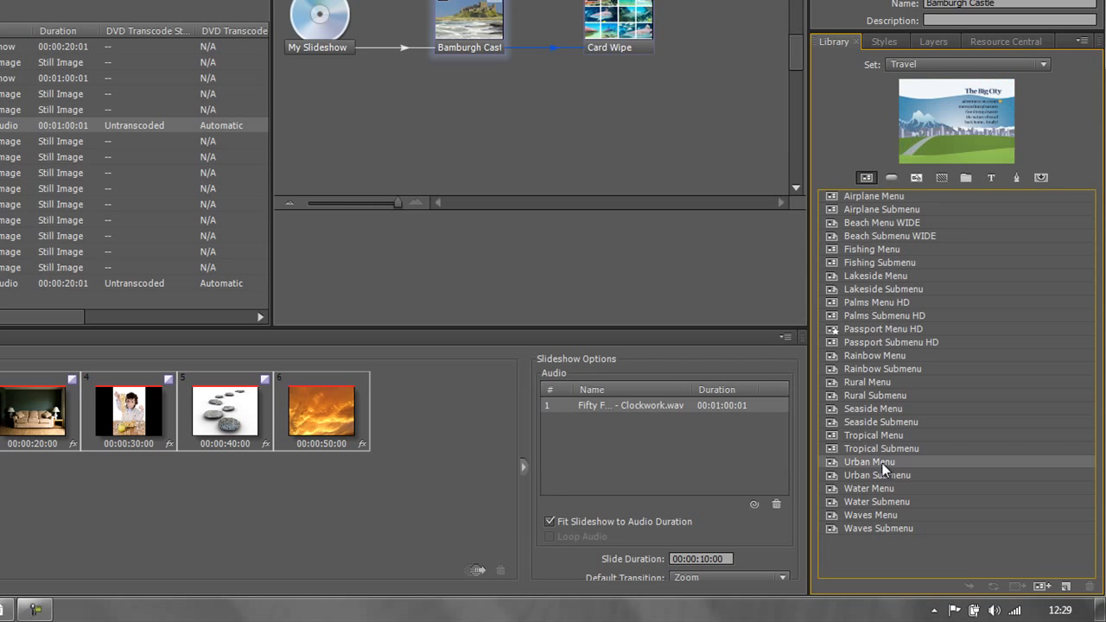
pyautogui.click(889, 382)
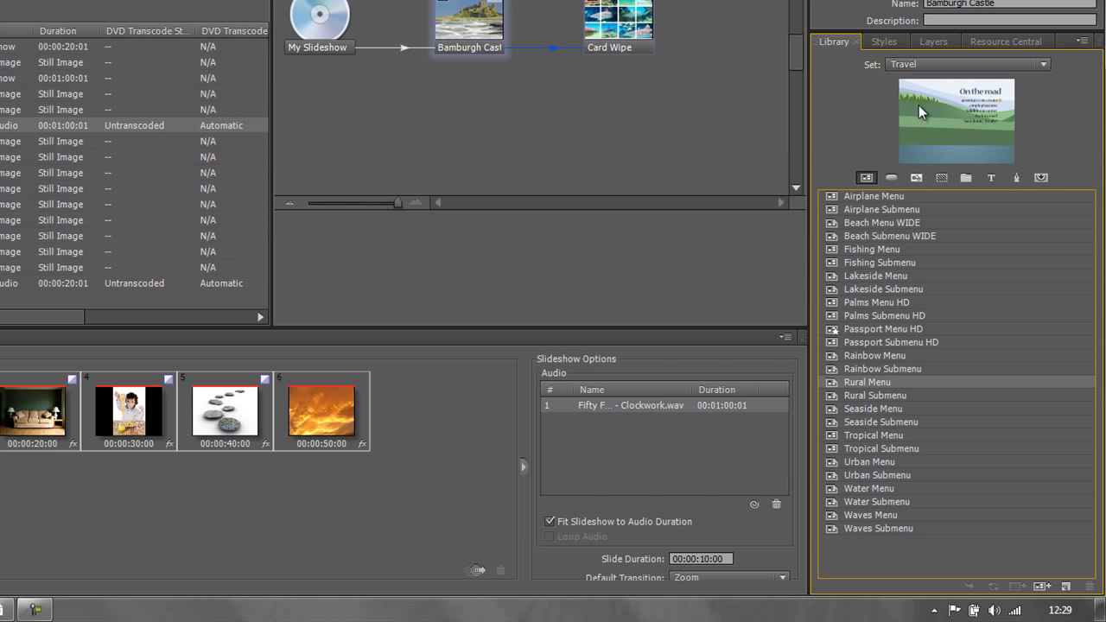
pyautogui.doubleClick(867, 382)
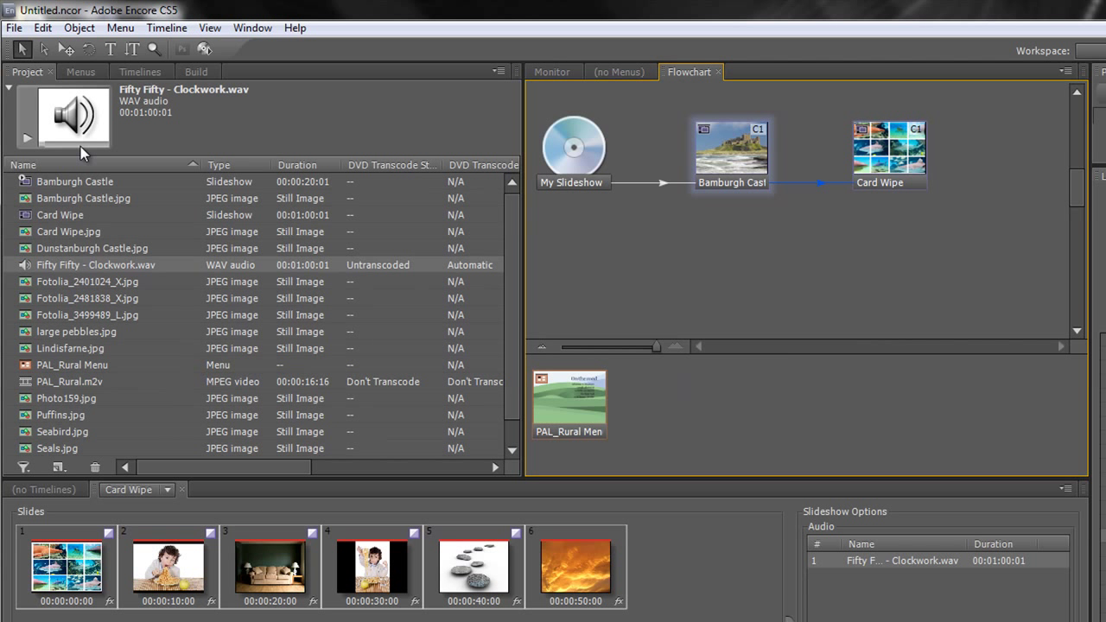
# Open PAL_Rural Menu and delete four buttons, keeping only 'back home… finally!'.
pyautogui.click(80, 72)
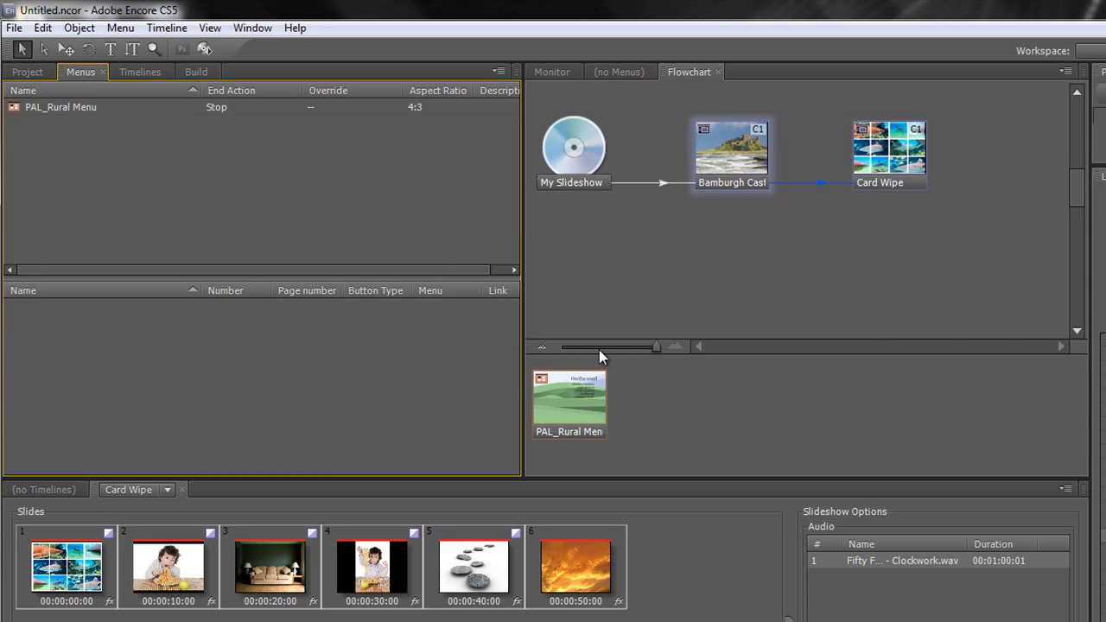
pyautogui.click(611, 71)
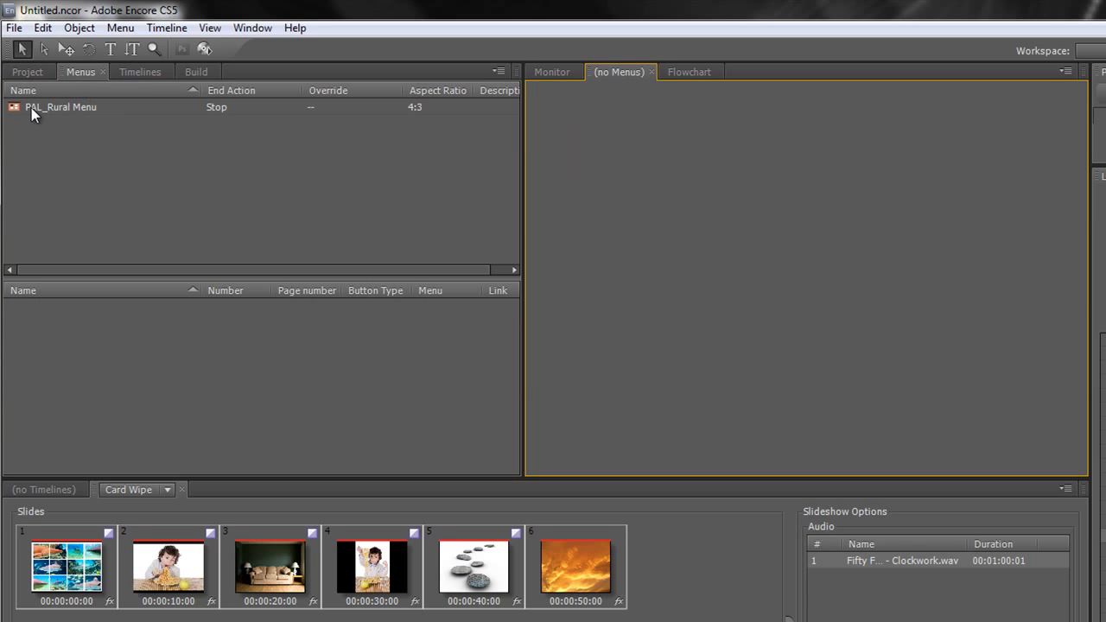
pyautogui.doubleClick(78, 108)
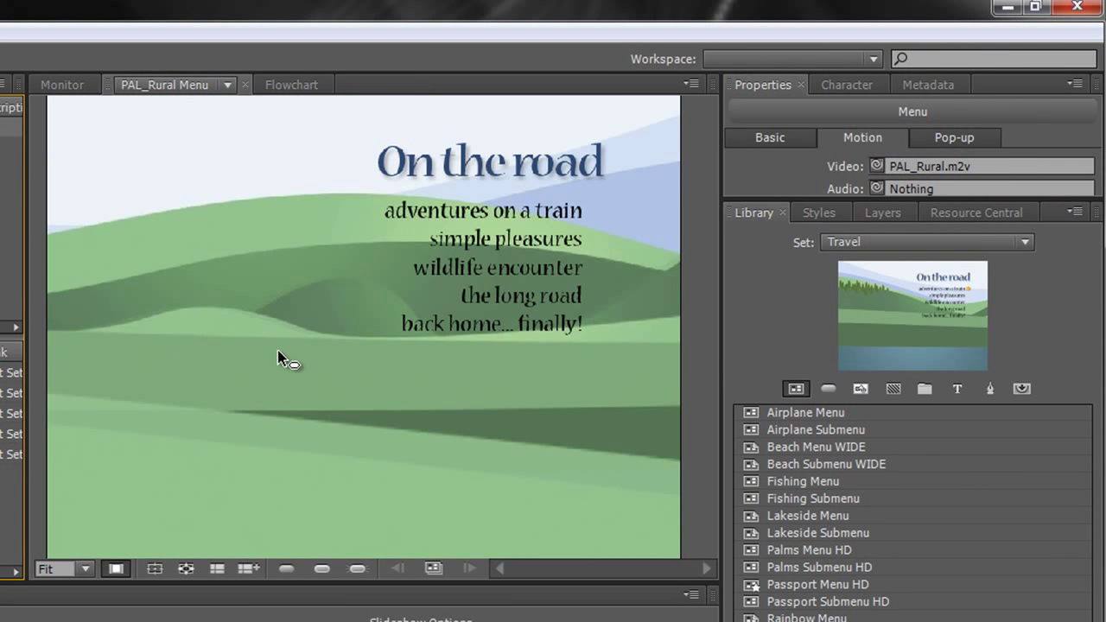
pyautogui.click(506, 213)
pyautogui.click(520, 249)
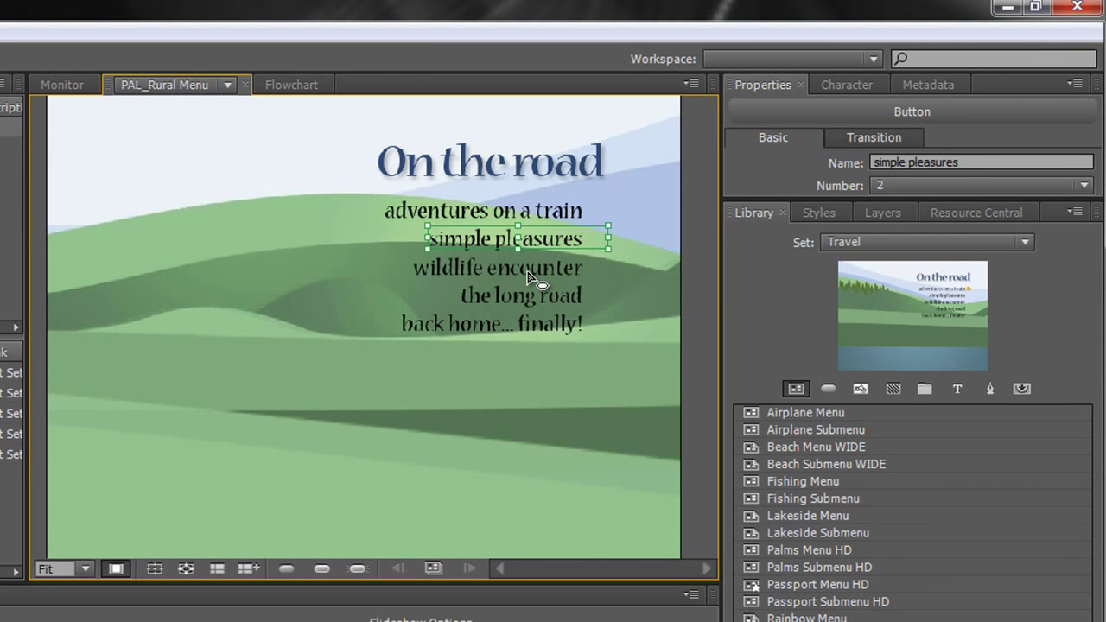
pyautogui.click(531, 271)
pyautogui.click(532, 296)
pyautogui.click(541, 328)
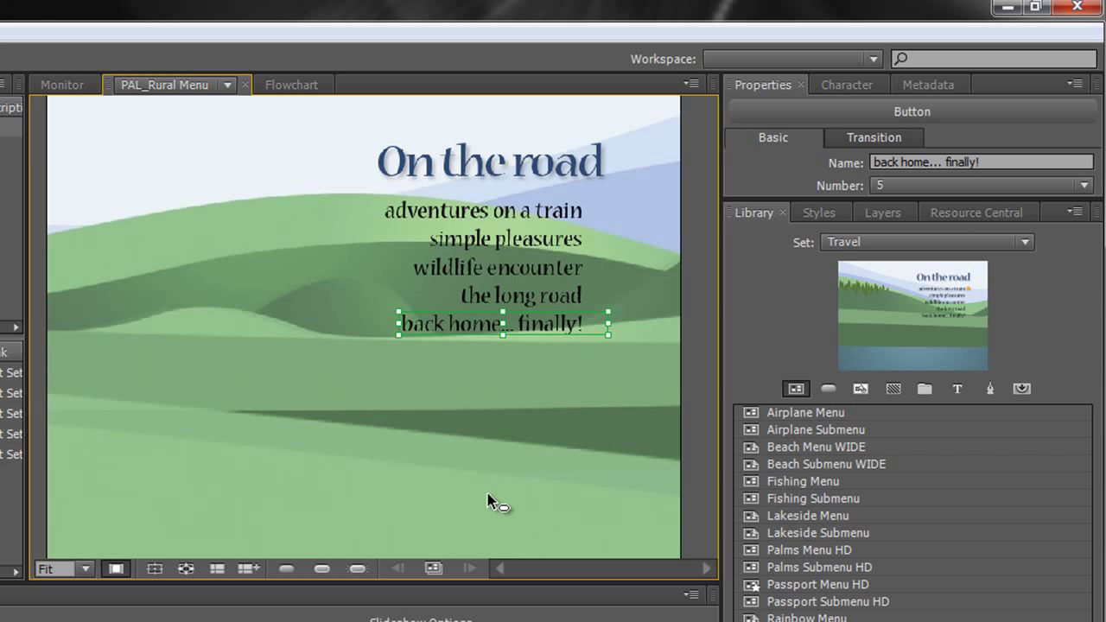
pyautogui.click(477, 212)
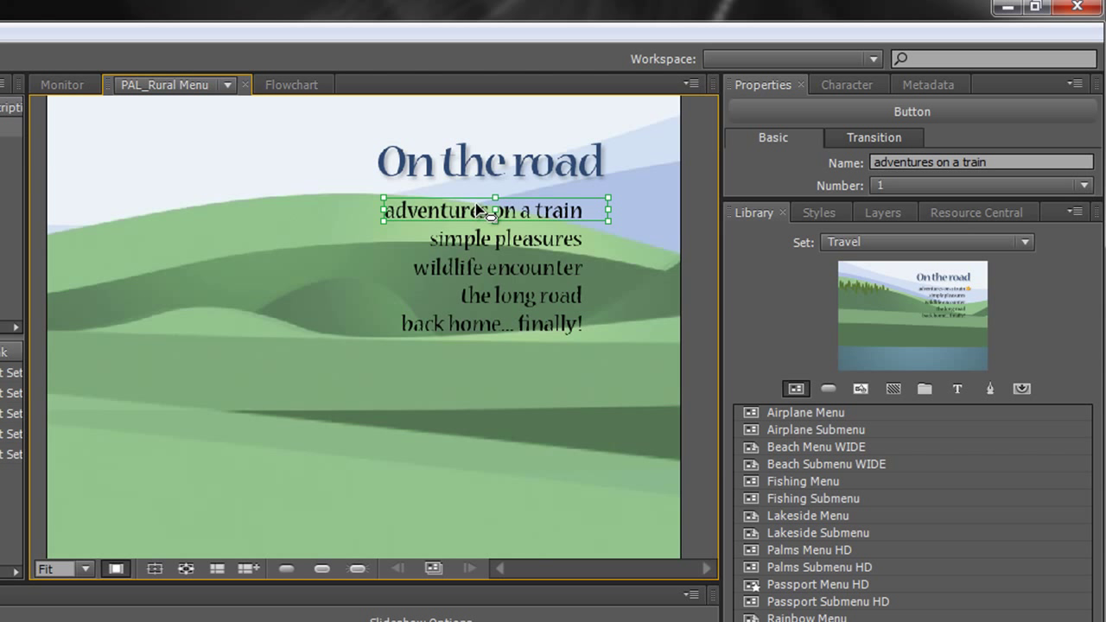
pyautogui.press('Delete')
pyautogui.press('Delete')
pyautogui.press('Delete')
pyautogui.press('Delete')
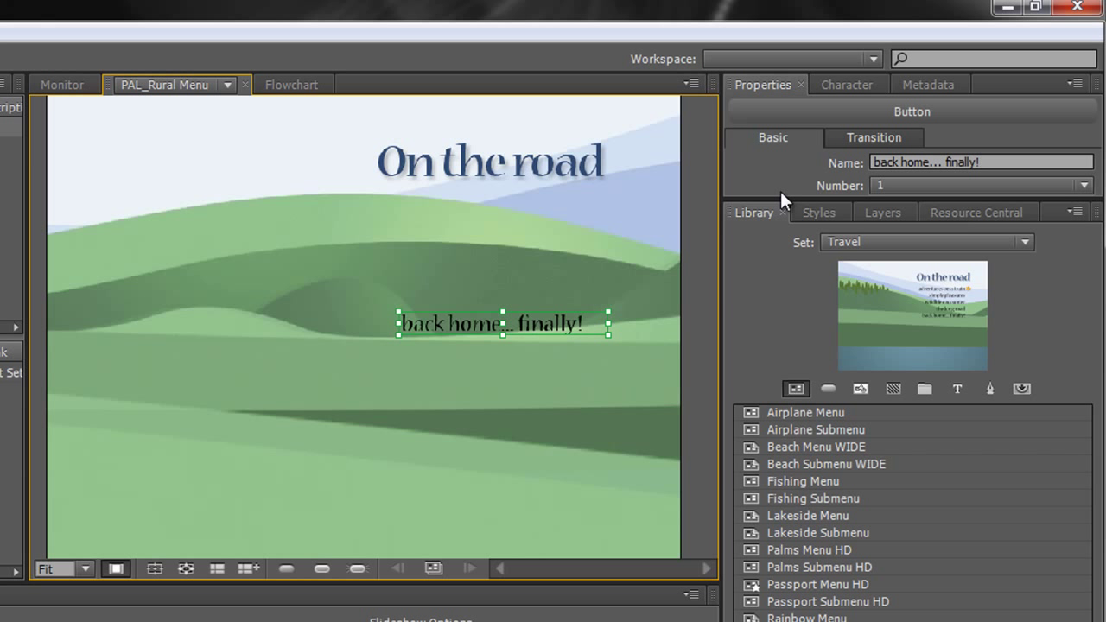
# Rename the remaining button to 'My Slideshow'.
pyautogui.moveTo(782, 201); pyautogui.dragTo(803, 475)
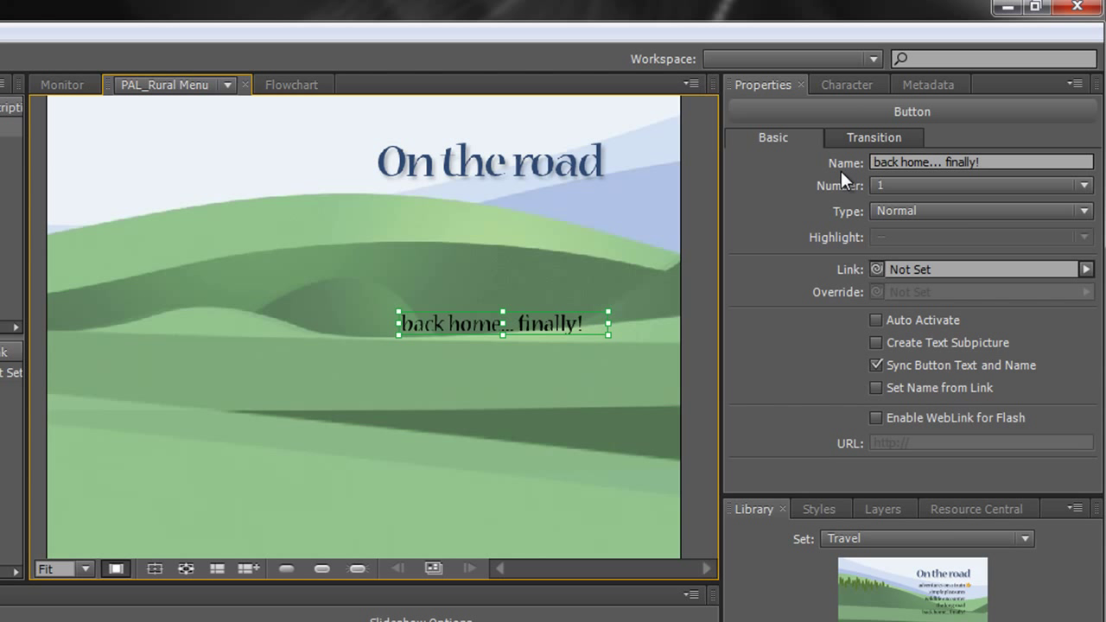
pyautogui.click(818, 161)
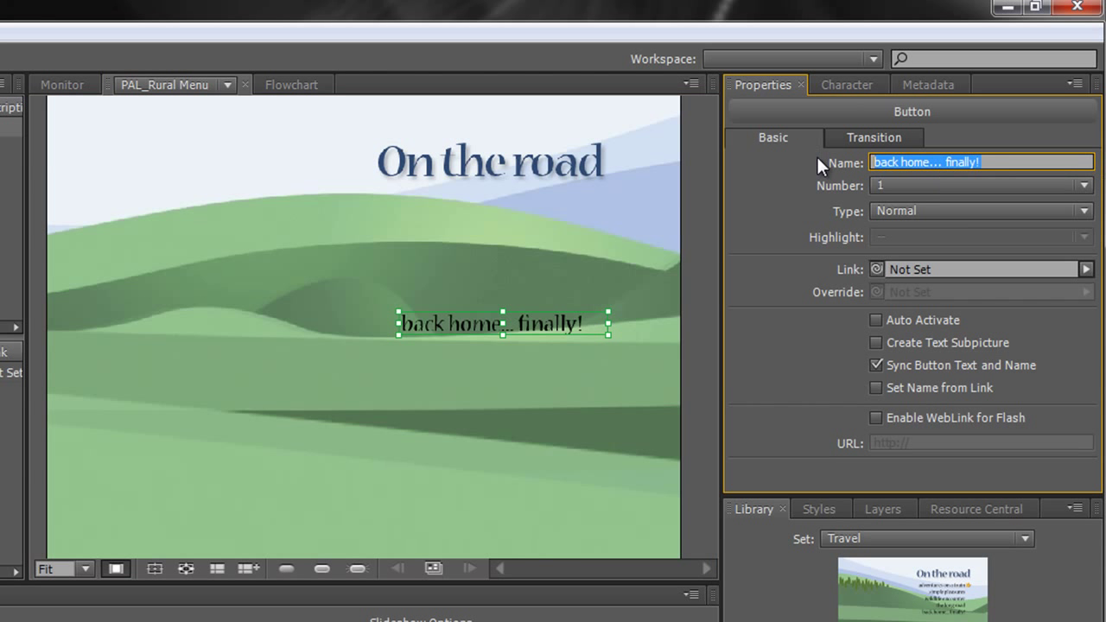
pyautogui.write('My Slide')
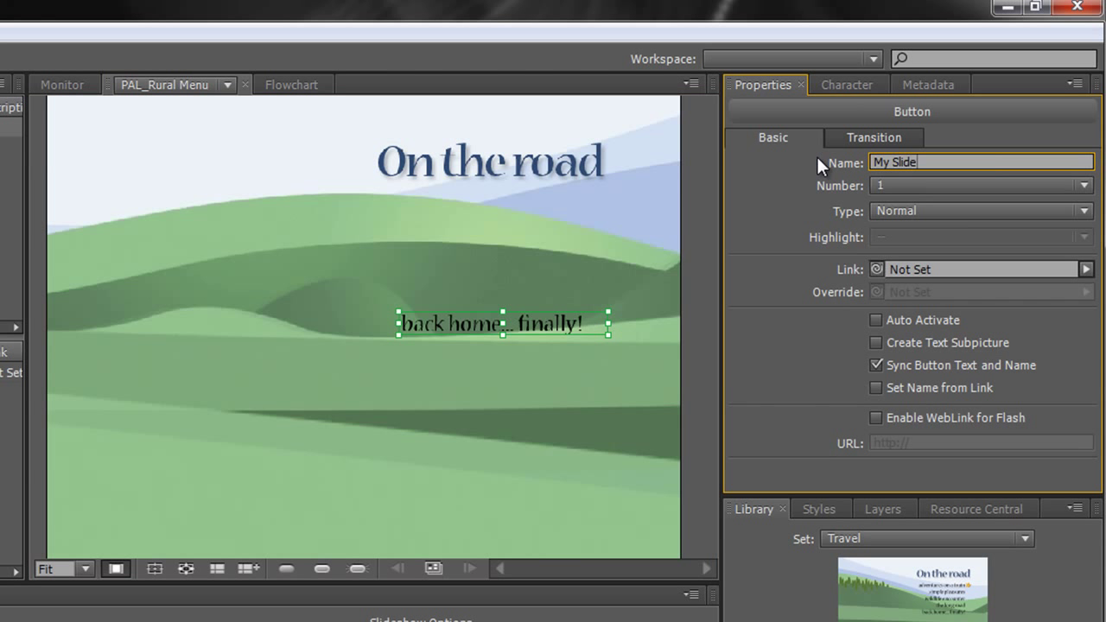
pyautogui.write('show')
pyautogui.press('Return')
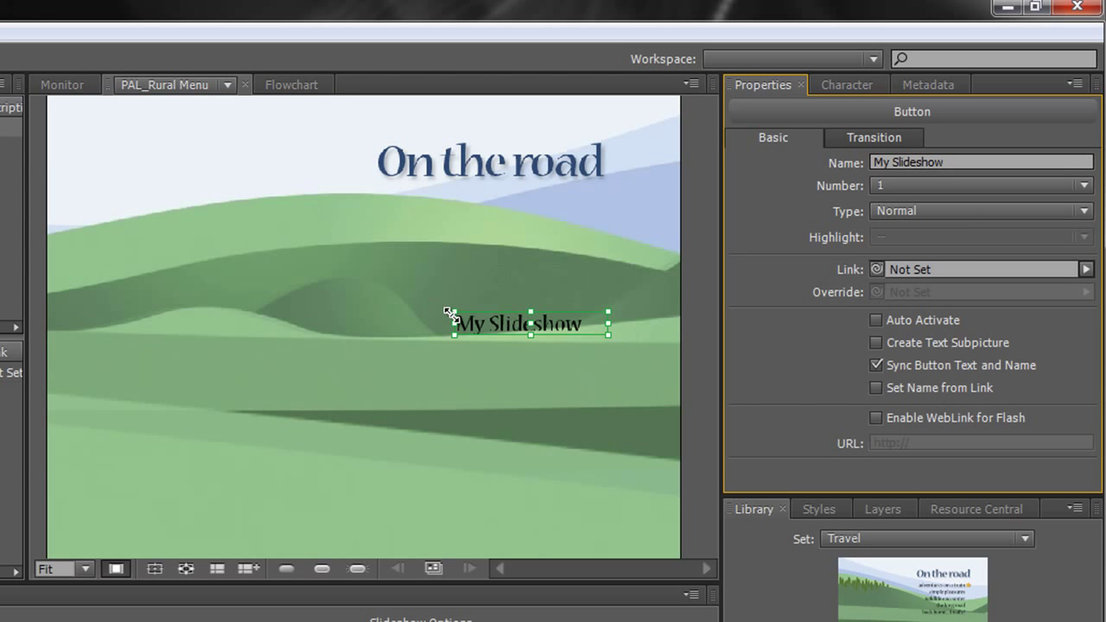
# Enlarge the My Slideshow button text and move it lower beneath the 'On the road' title.
pyautogui.moveTo(454, 312); pyautogui.dragTo(168, 251)
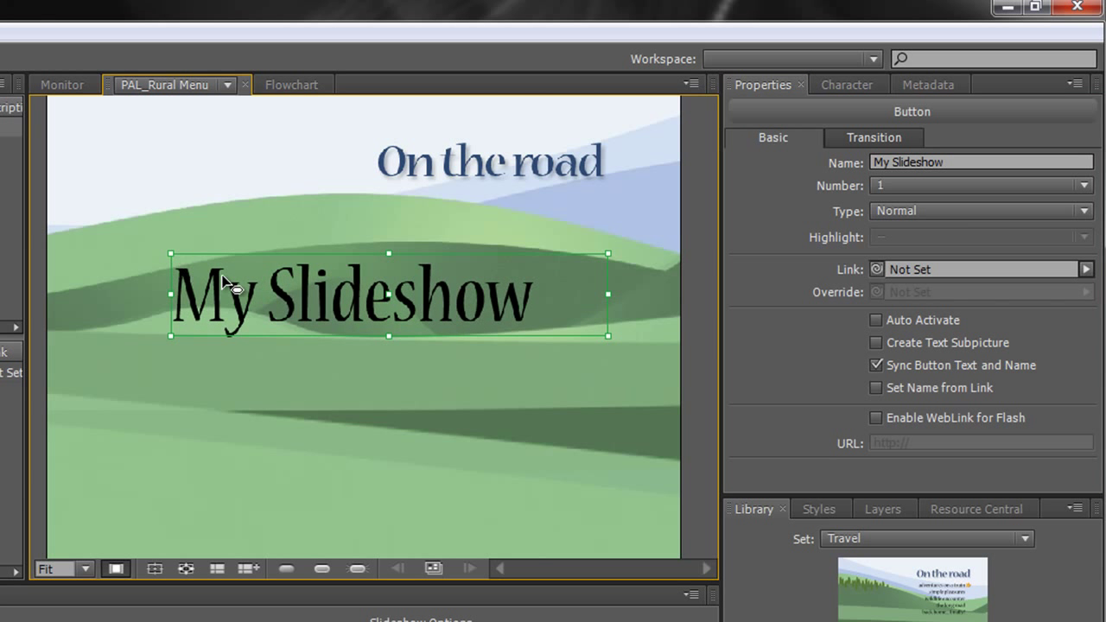
pyautogui.moveTo(464, 292); pyautogui.dragTo(462, 353)
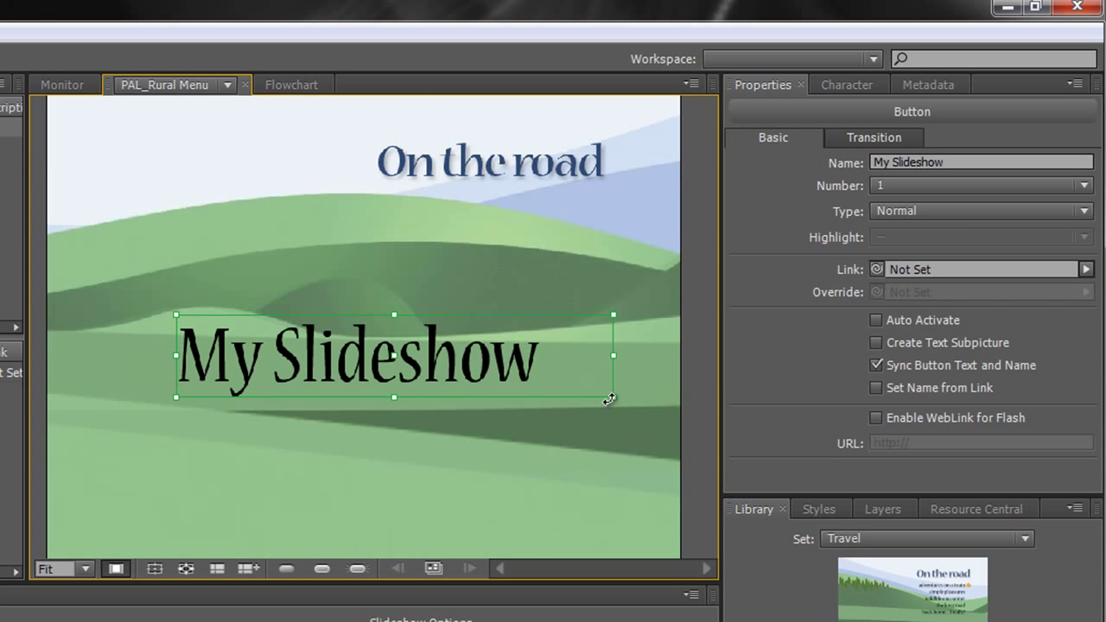
pyautogui.moveTo(612, 399); pyautogui.dragTo(619, 393)
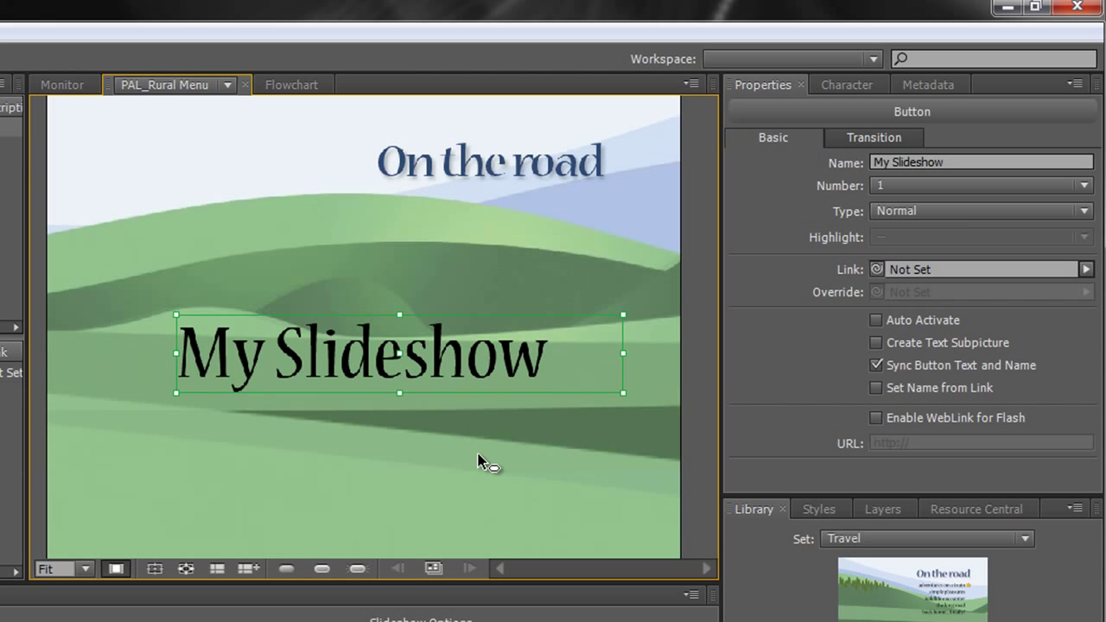
# In the Flowchart, make the disc start on PAL_Rural Menu and link My Slideshow to Bamburgh Castle.
pyautogui.click(294, 86)
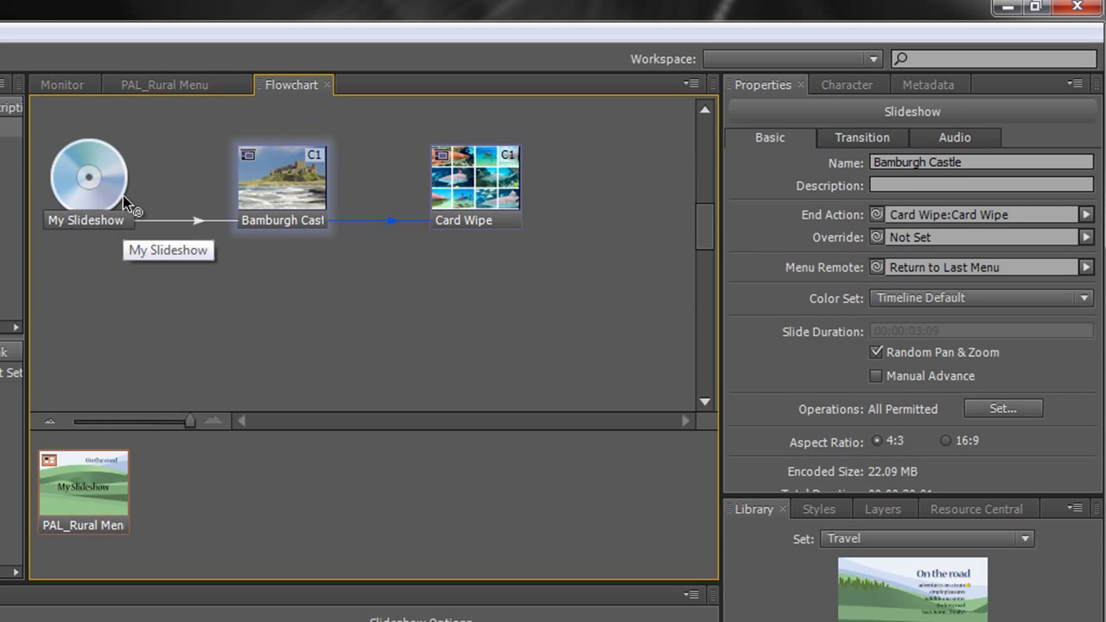
pyautogui.moveTo(124, 218); pyautogui.dragTo(73, 461)
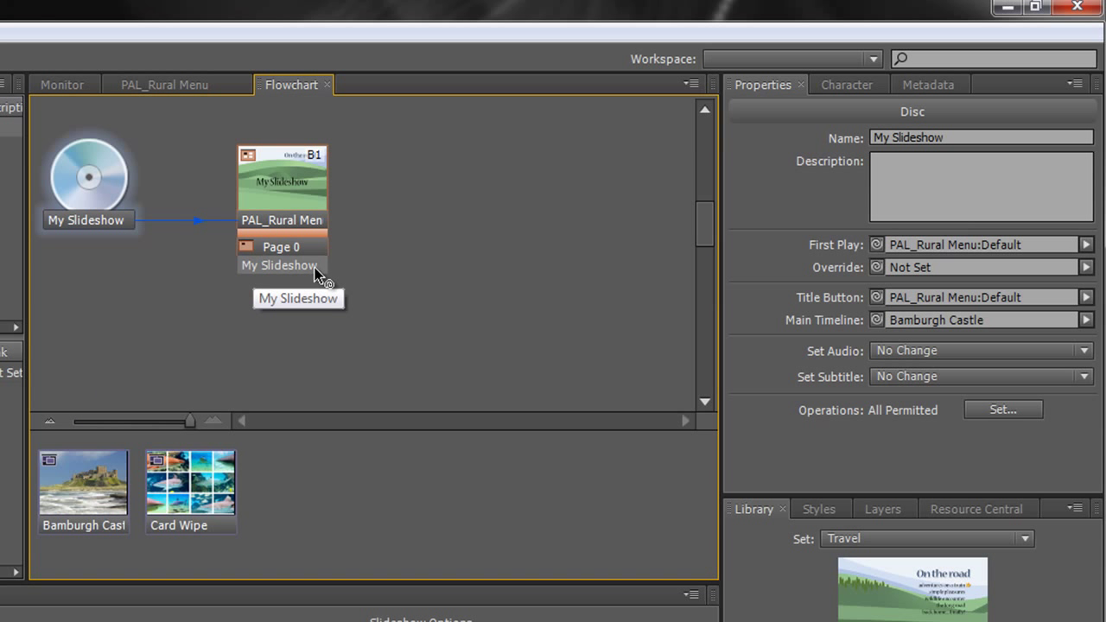
pyautogui.moveTo(318, 268); pyautogui.dragTo(86, 478)
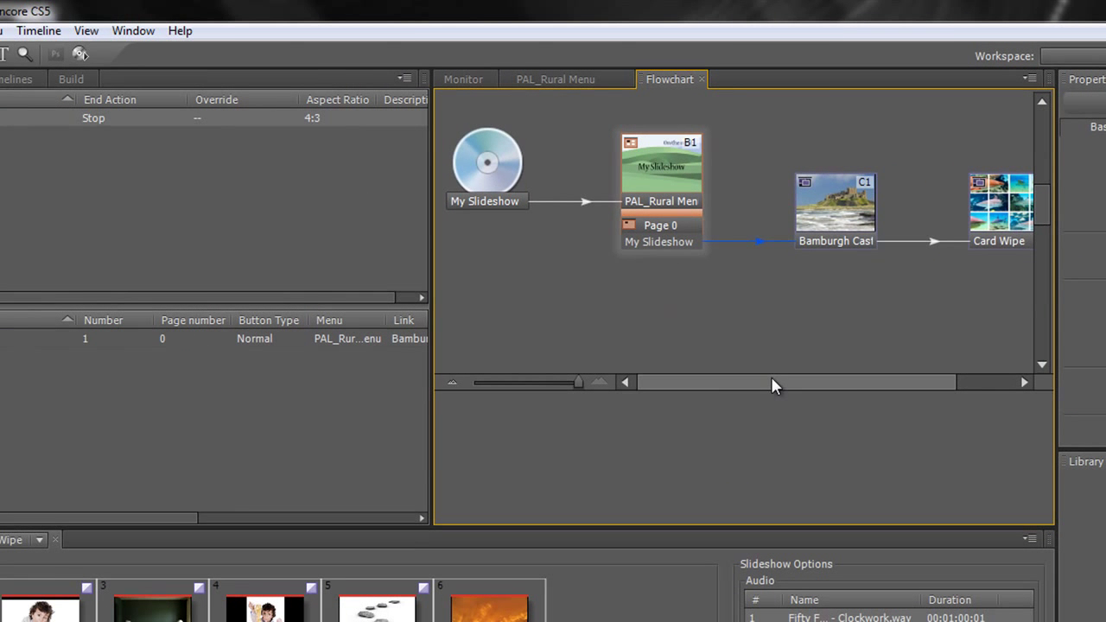
# Set Card Wipe to return to PAL_Rural Menu when it finishes.
pyautogui.moveTo(655, 395); pyautogui.dragTo(745, 394)
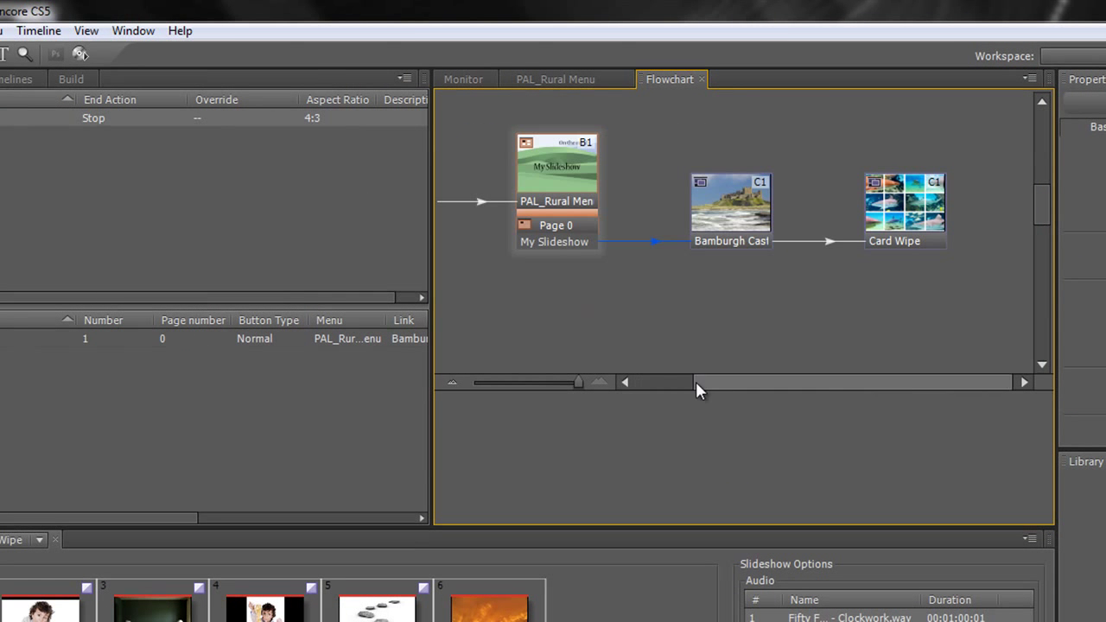
pyautogui.moveTo(428, 327); pyautogui.dragTo(226, 312)
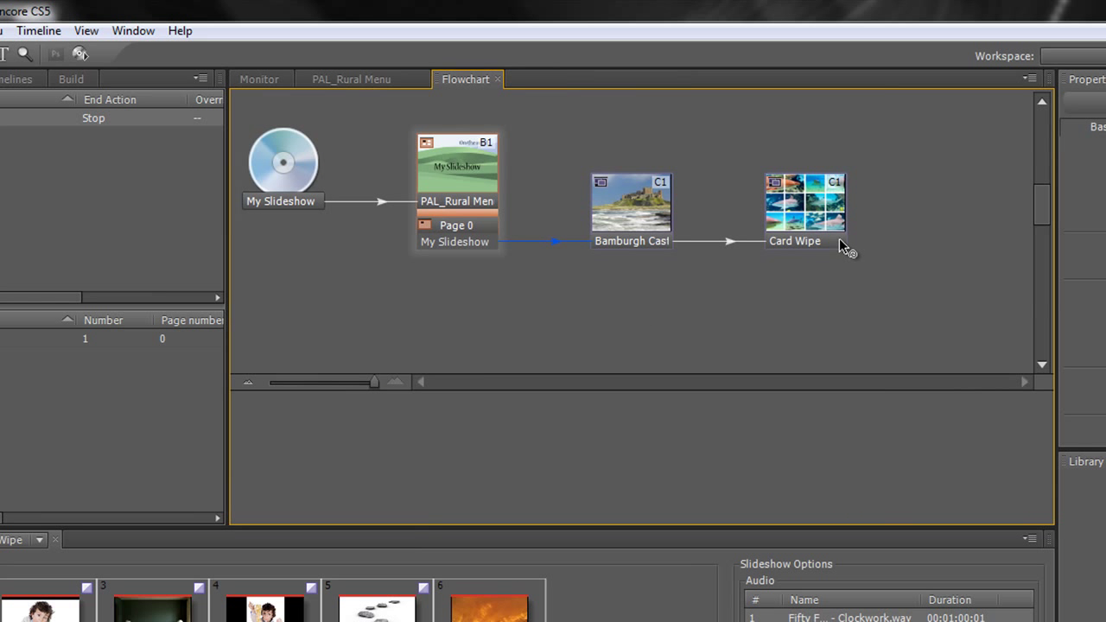
pyautogui.moveTo(841, 239); pyautogui.dragTo(445, 177)
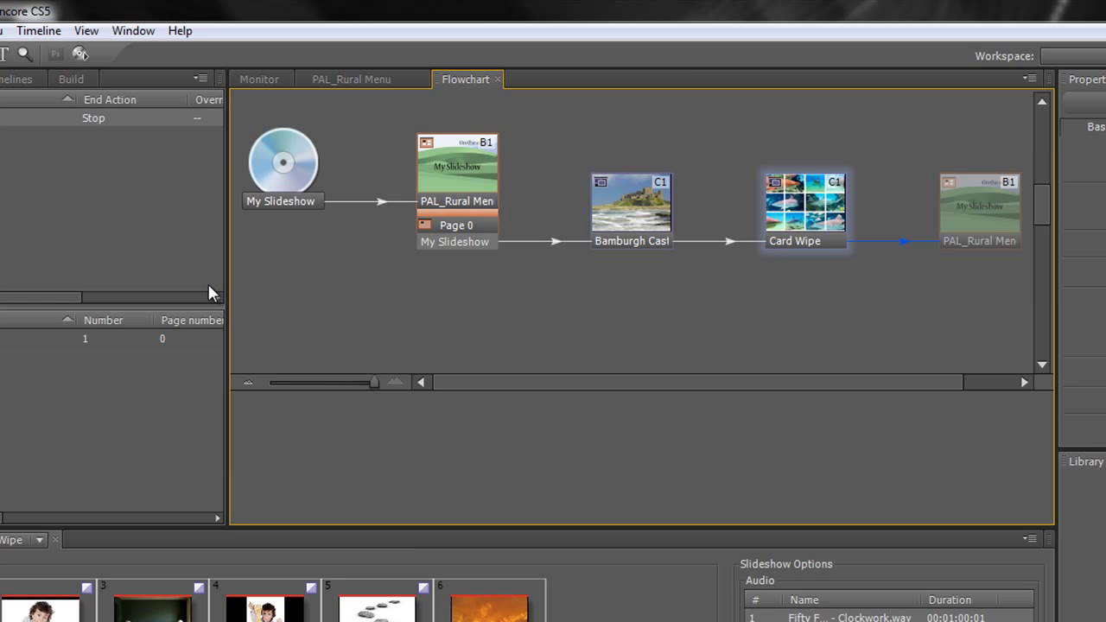
pyautogui.moveTo(229, 285); pyautogui.dragTo(201, 286)
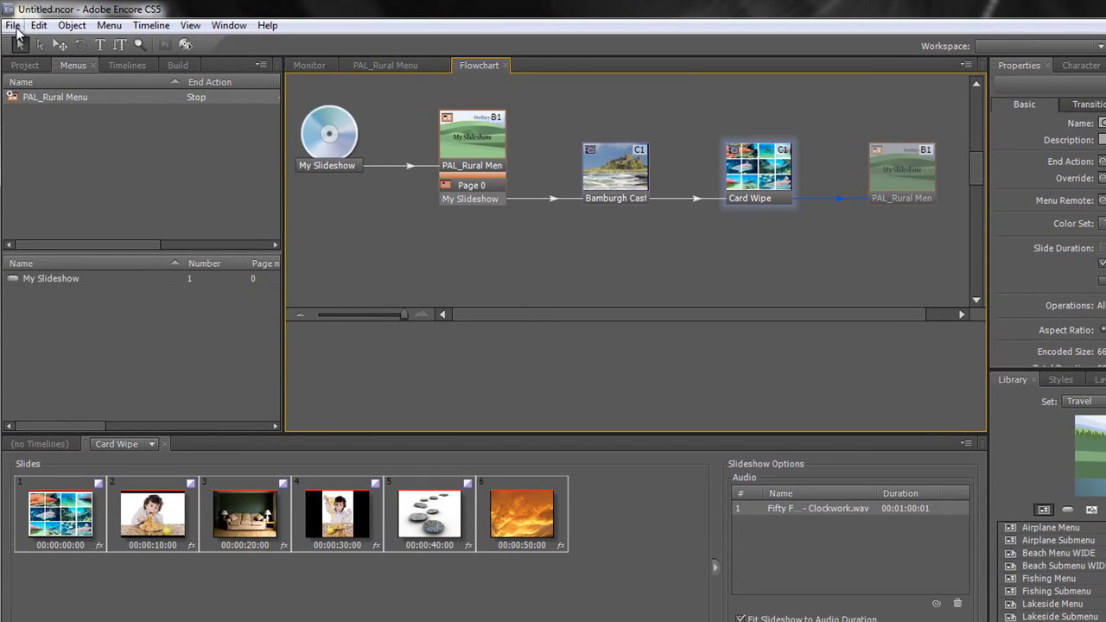
pyautogui.click(16, 30)
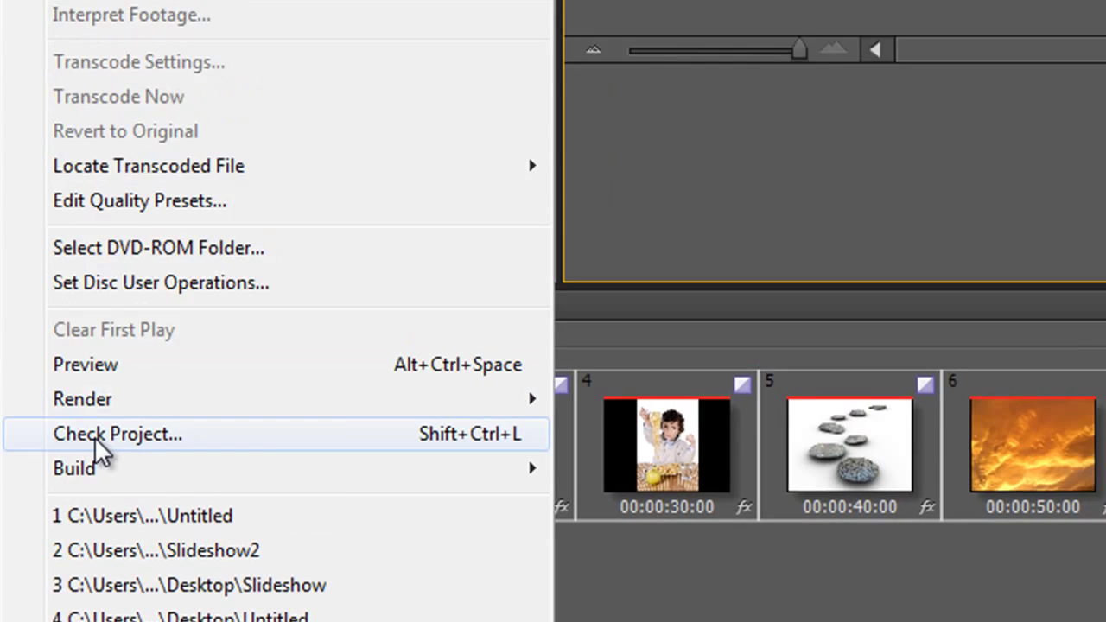
pyautogui.click(104, 381)
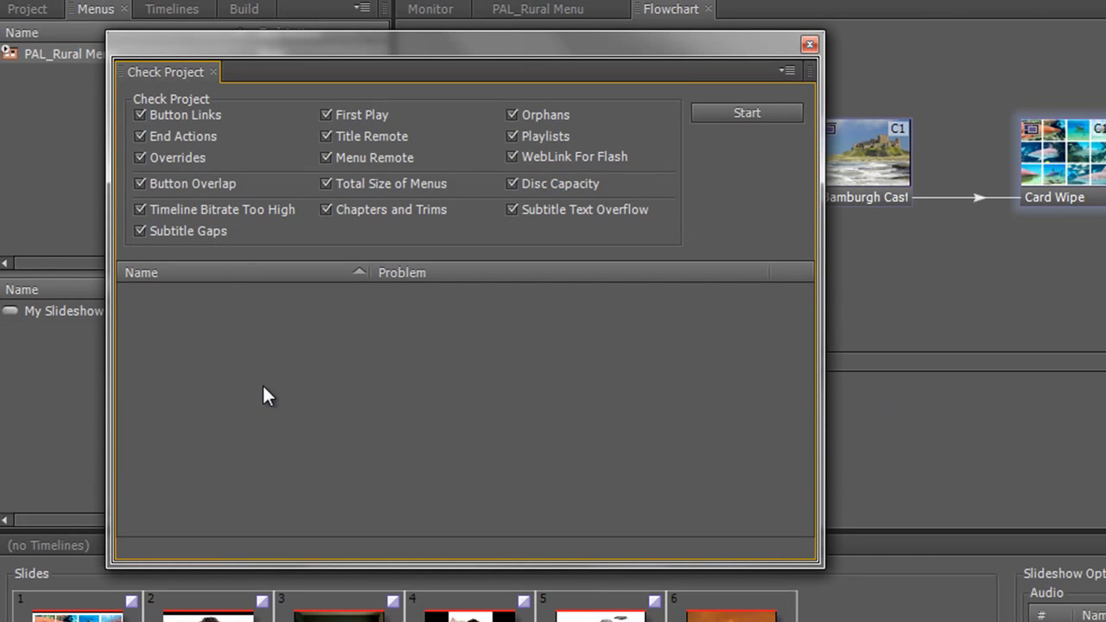
pyautogui.click(739, 113)
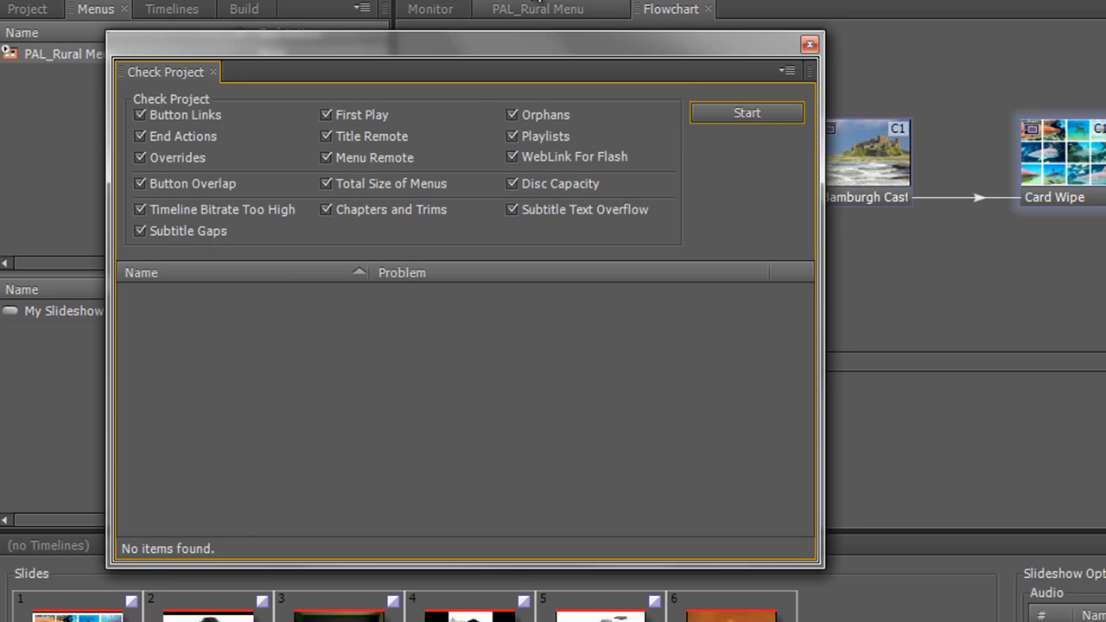
pyautogui.moveTo(518, 54); pyautogui.dragTo(884, 335)
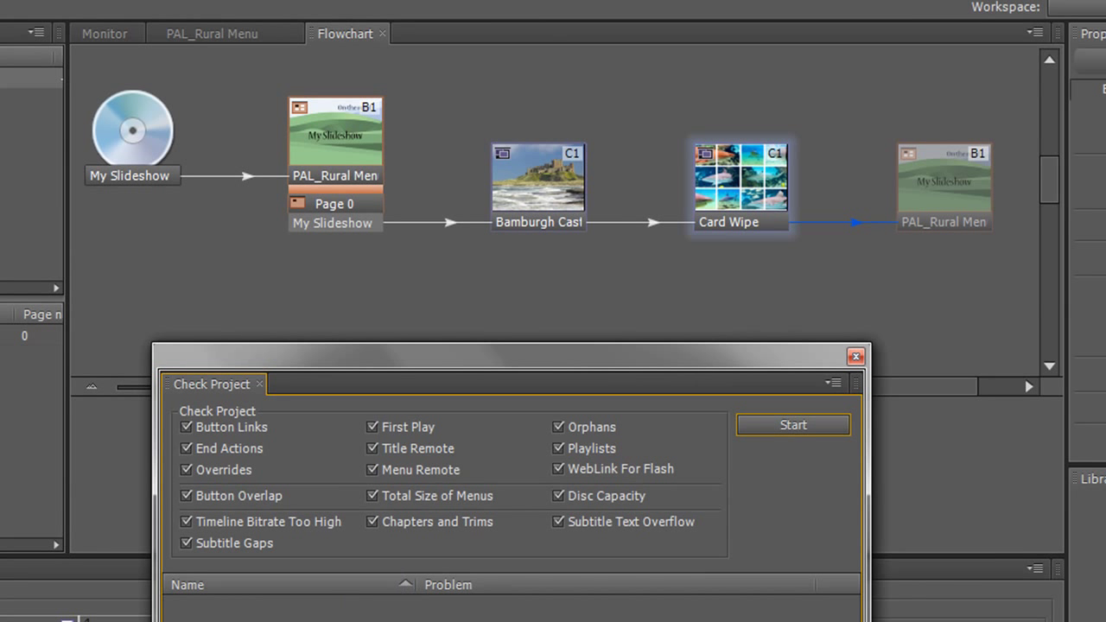
pyautogui.click(855, 356)
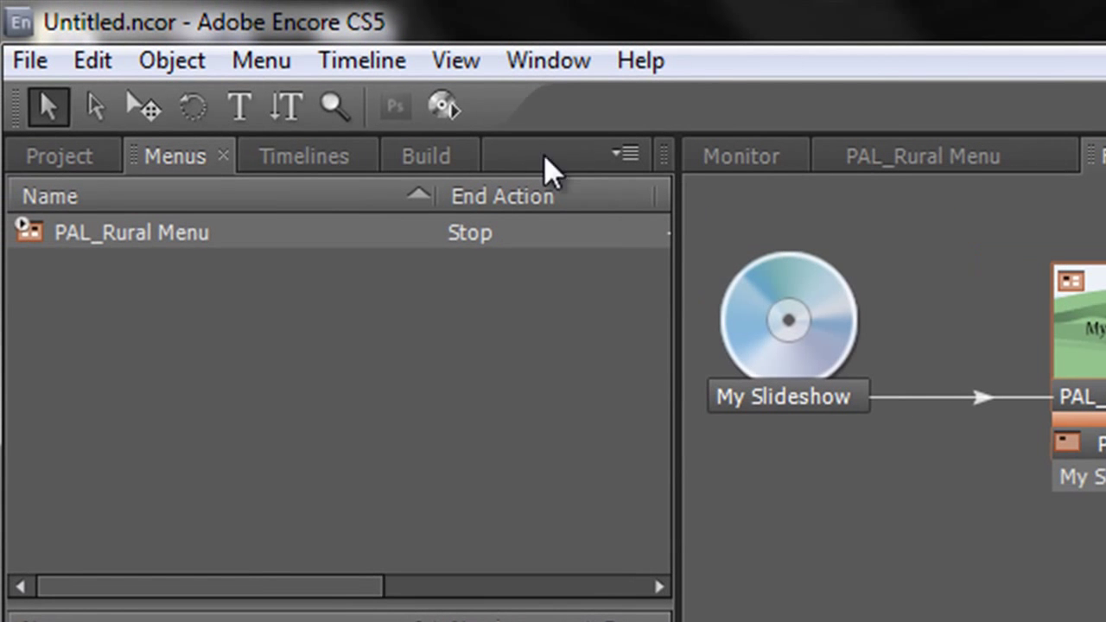
# Preview the disc, play the slideshows via My Slideshow, then stop and exit the preview.
pyautogui.click(446, 114)
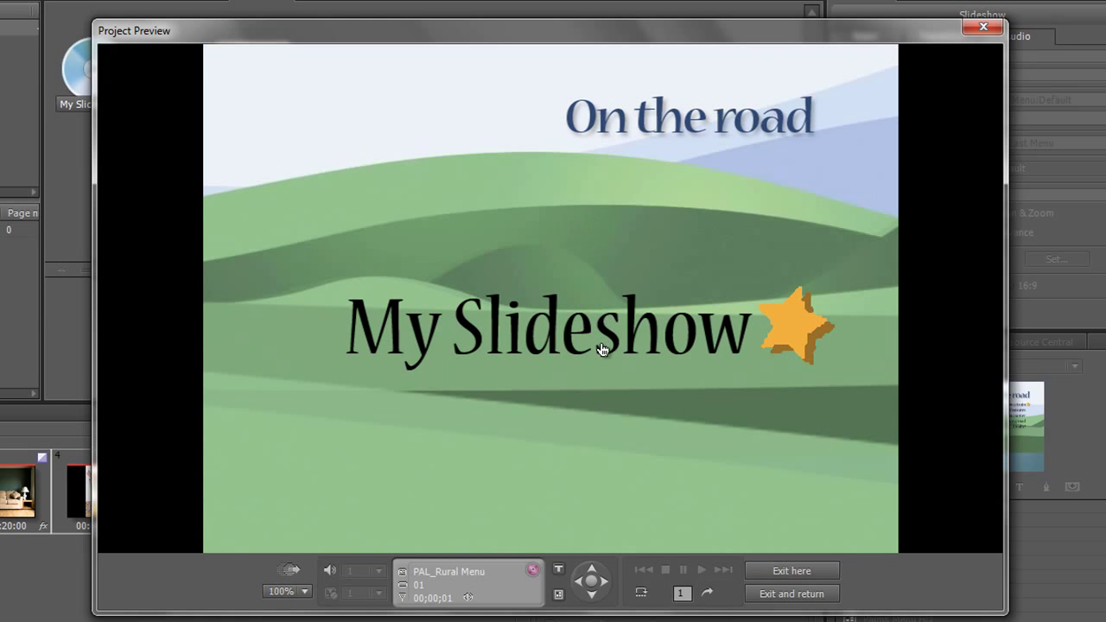
pyautogui.click(602, 349)
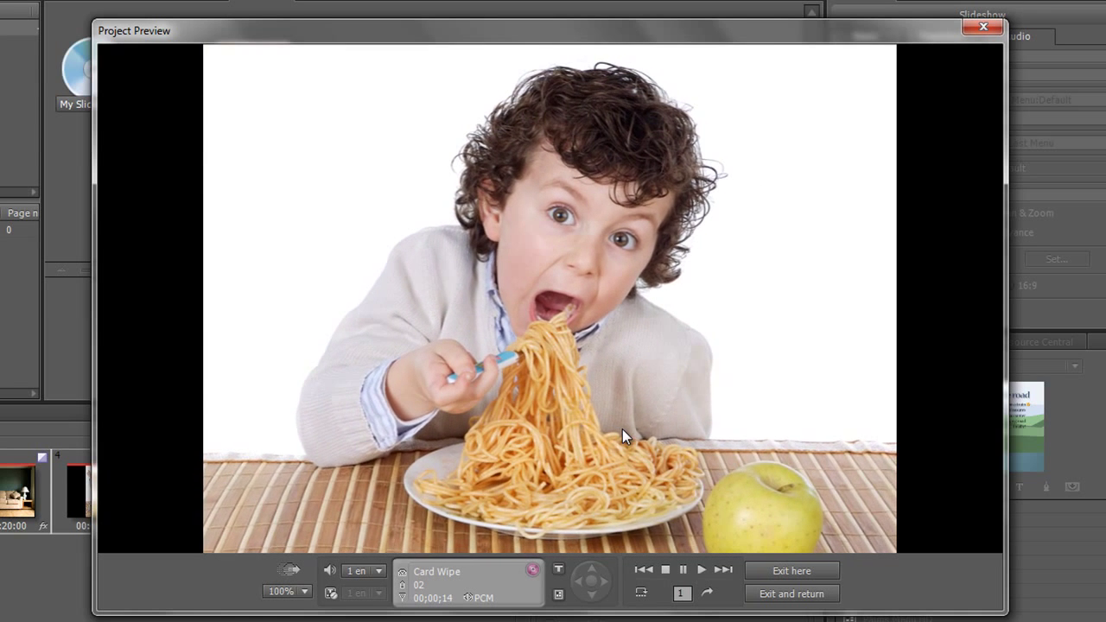
pyautogui.click(663, 572)
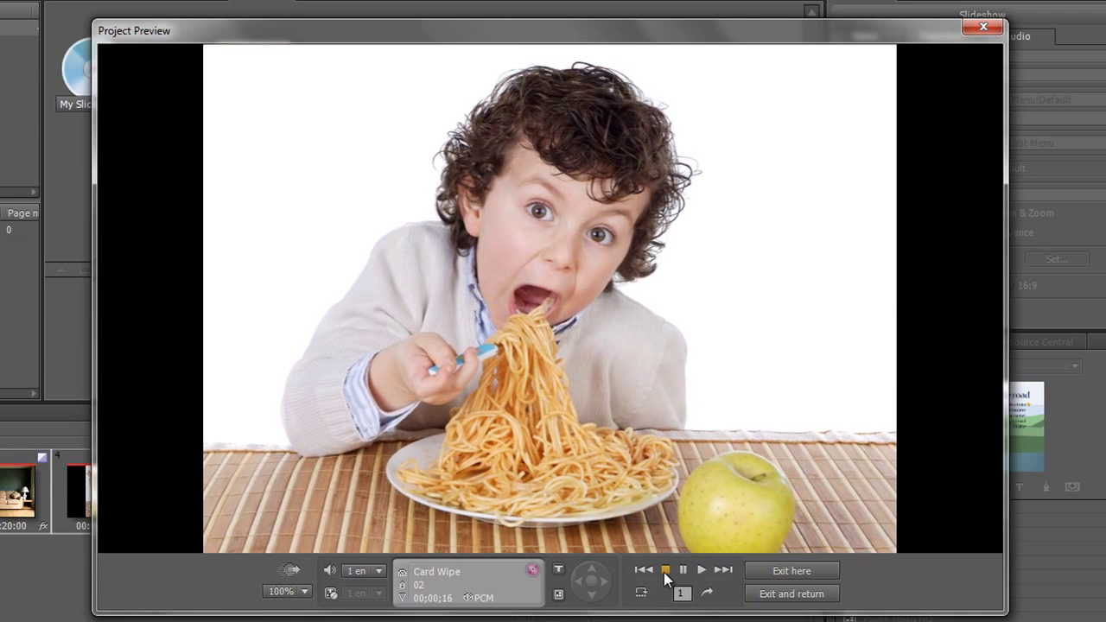
pyautogui.click(804, 571)
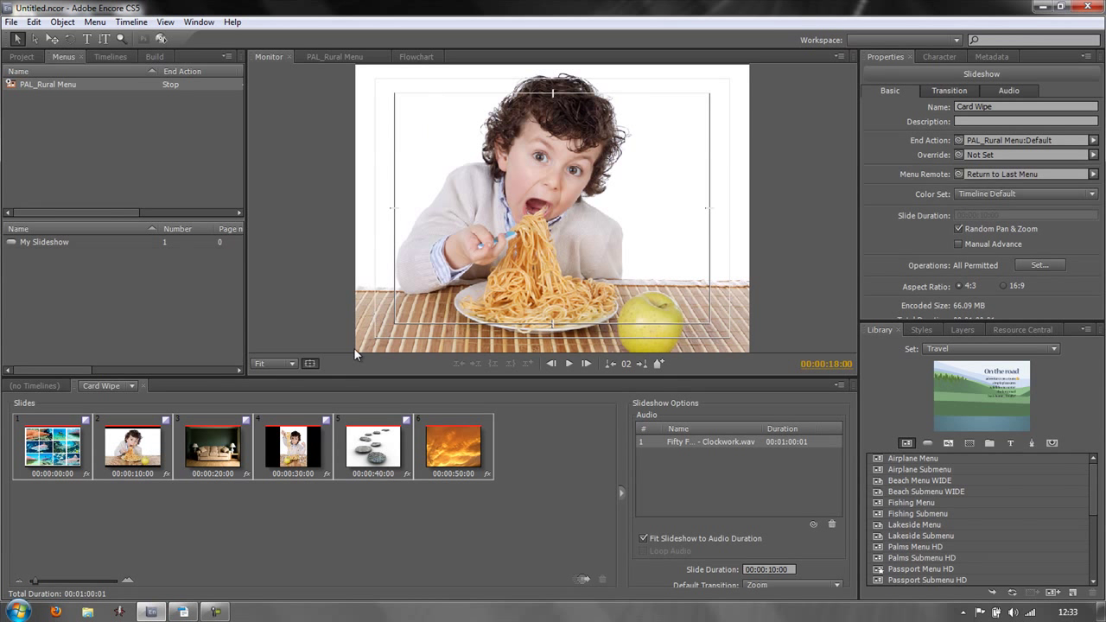
# Hide the safe-area guides and set the Build format to Flash, trying DVD and Blu-ray first.
pyautogui.click(310, 364)
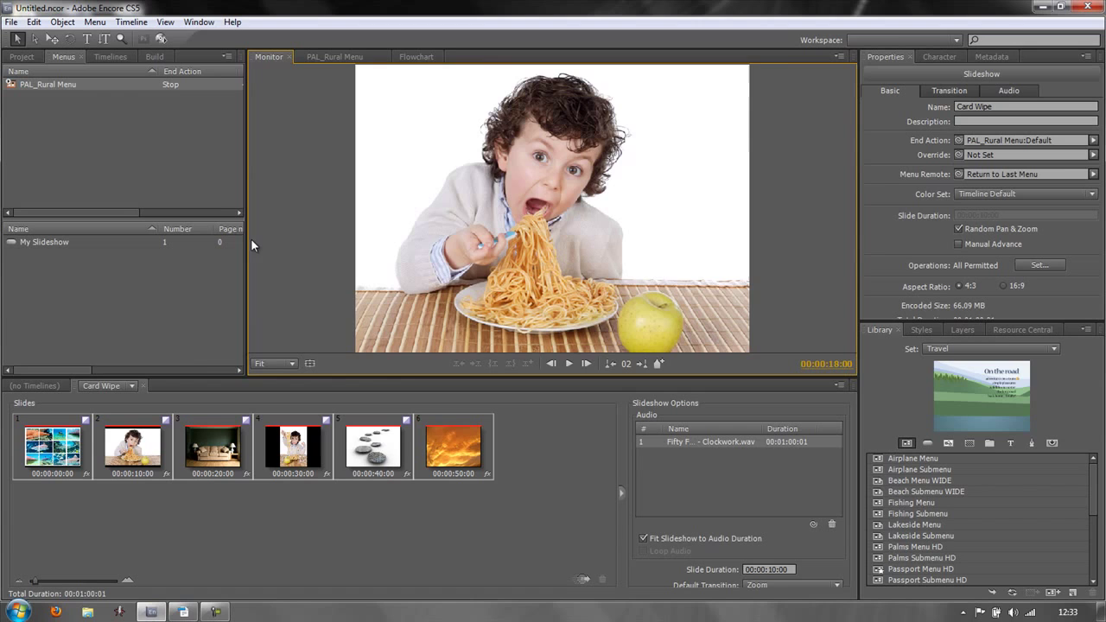
pyautogui.moveTo(245, 228); pyautogui.dragTo(423, 229)
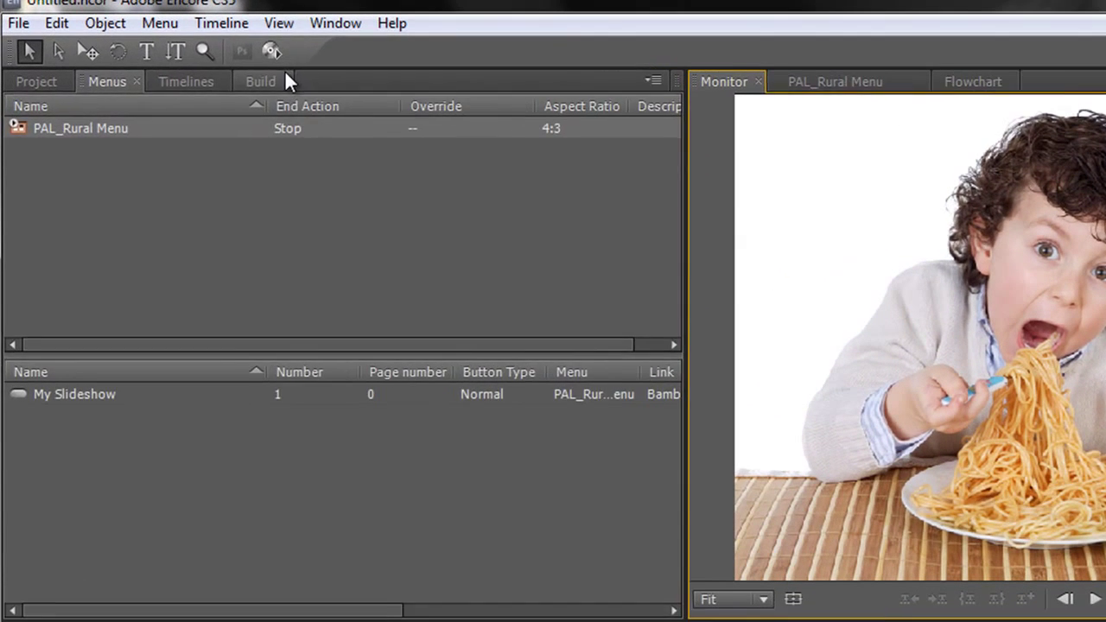
pyautogui.click(167, 52)
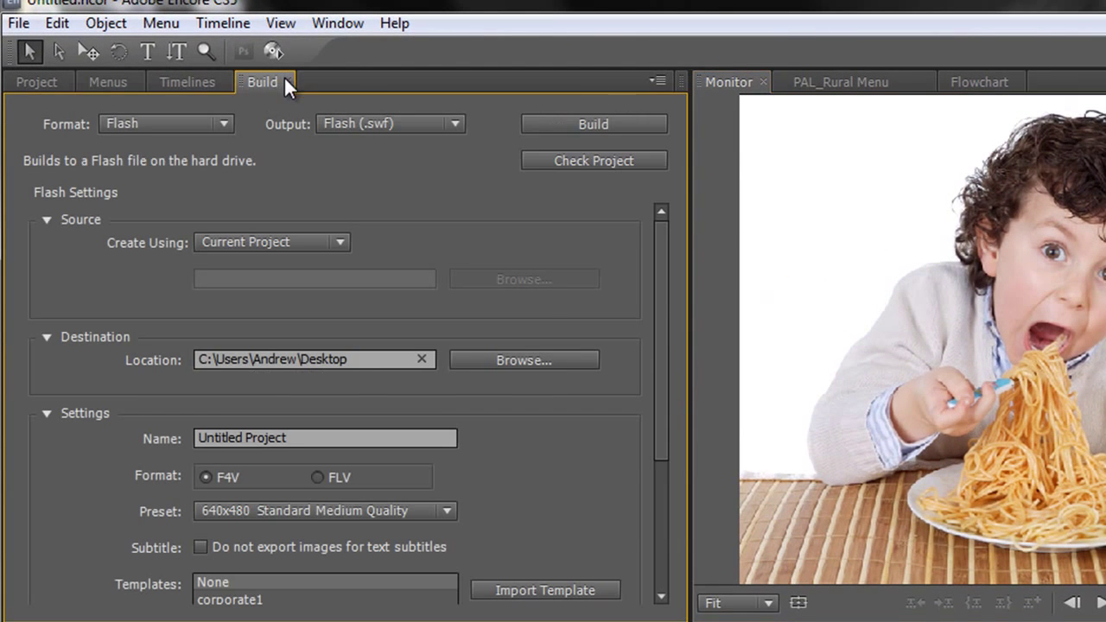
pyautogui.click(224, 124)
pyautogui.click(151, 151)
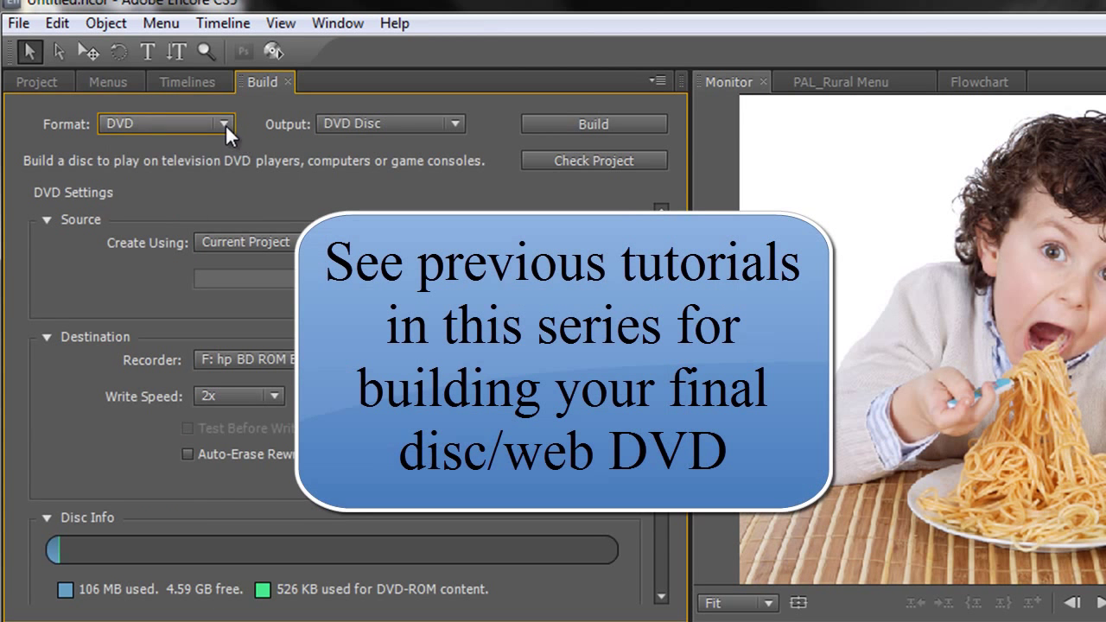
pyautogui.click(225, 124)
pyautogui.click(185, 177)
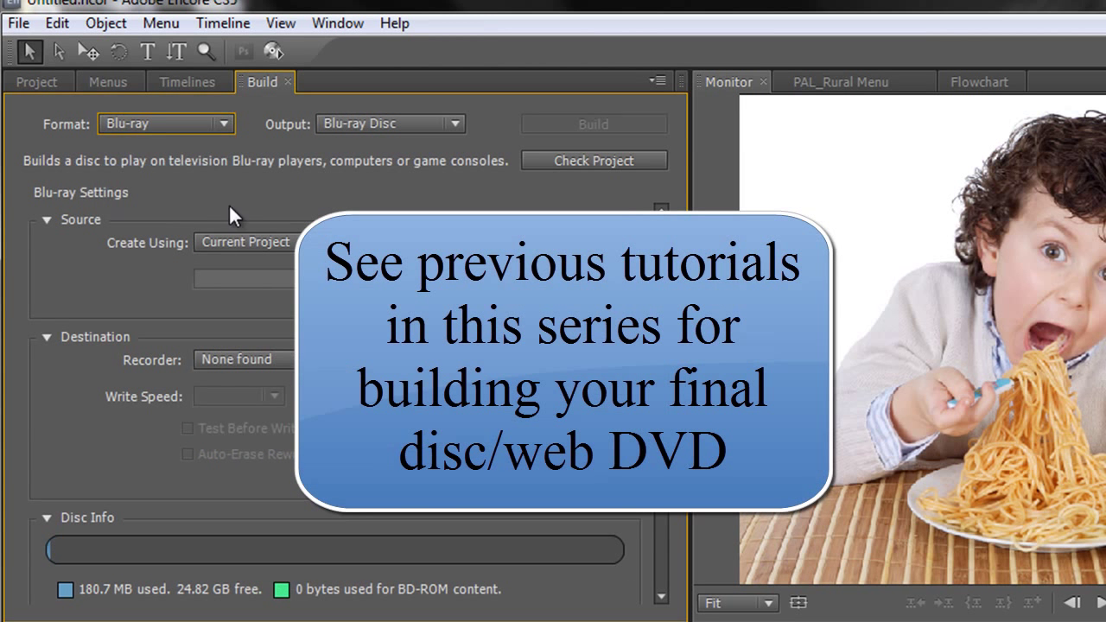
pyautogui.click(224, 124)
pyautogui.click(162, 204)
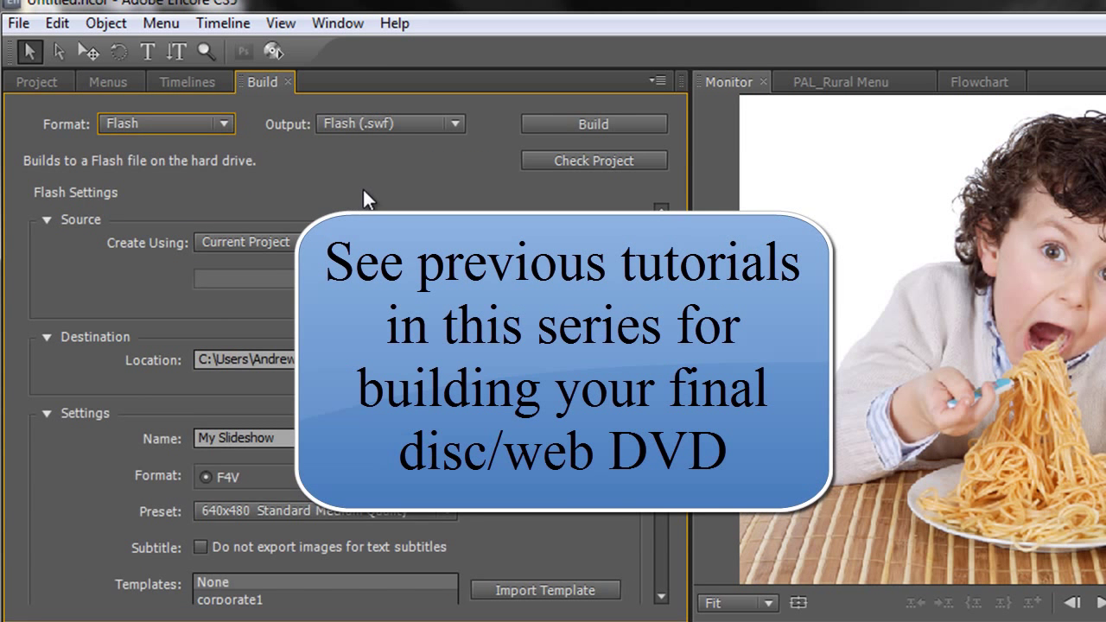